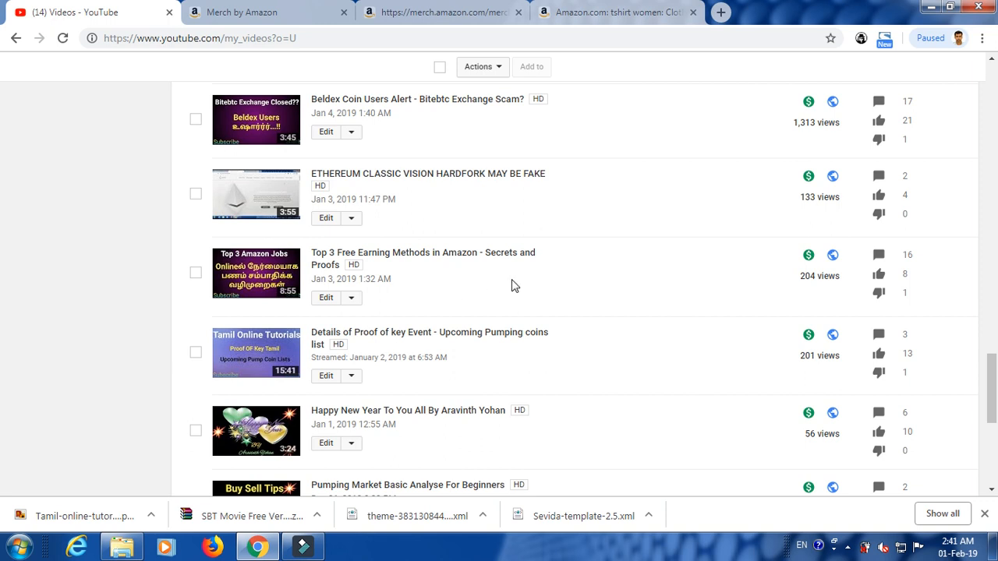
- Leave the YouTube video list and open the Merch by Amazon account page
click(992, 62)
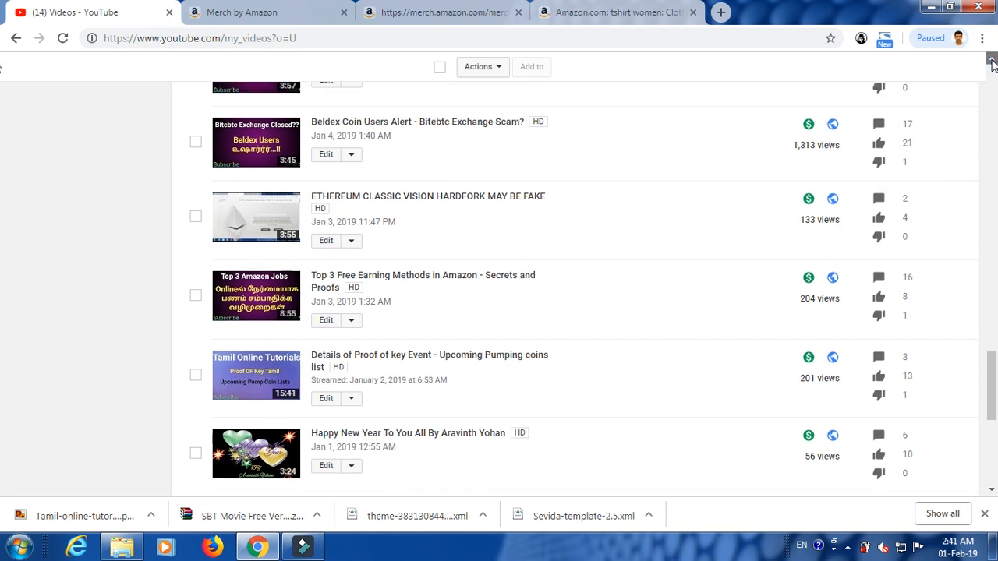
click(992, 63)
click(287, 9)
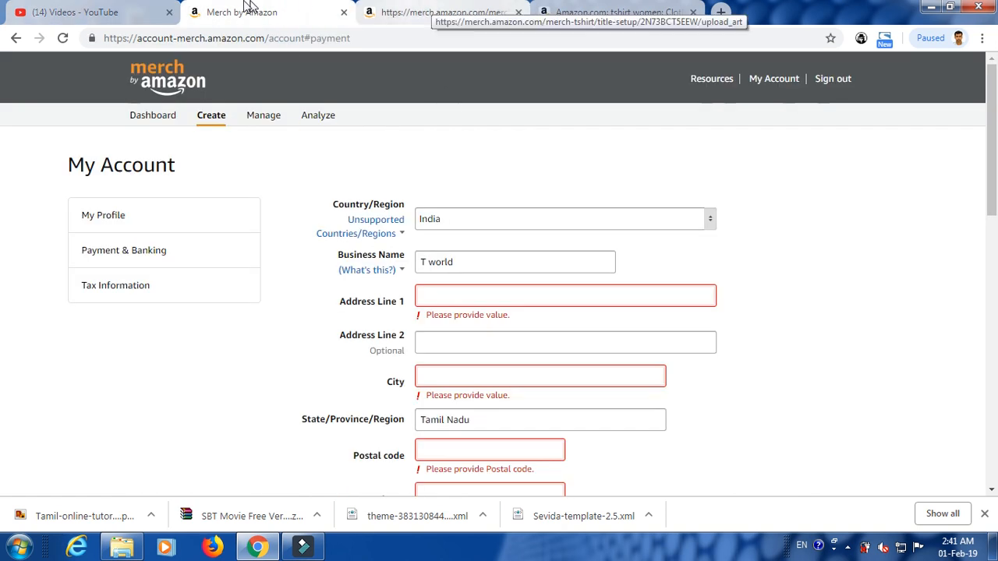
click(437, 7)
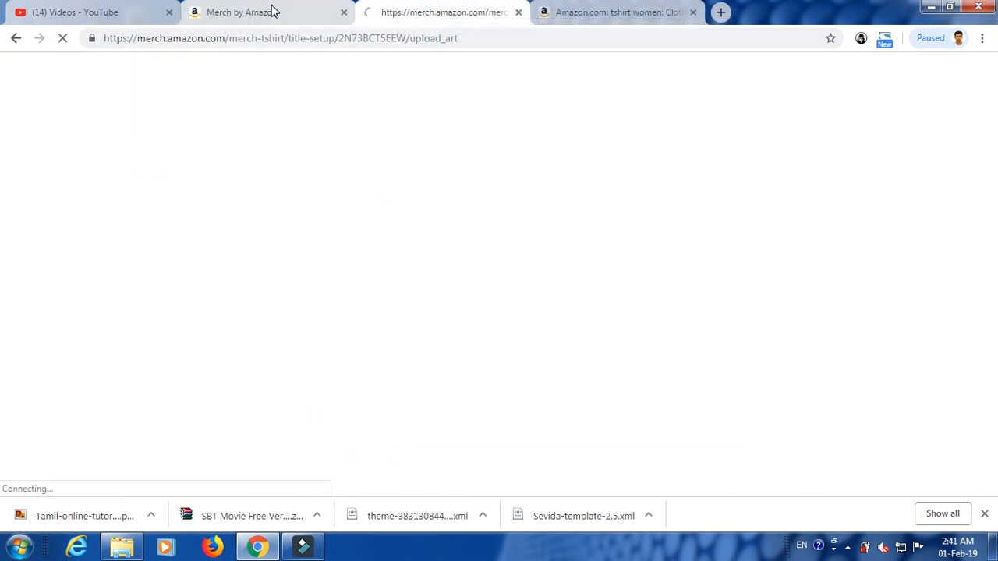
click(272, 11)
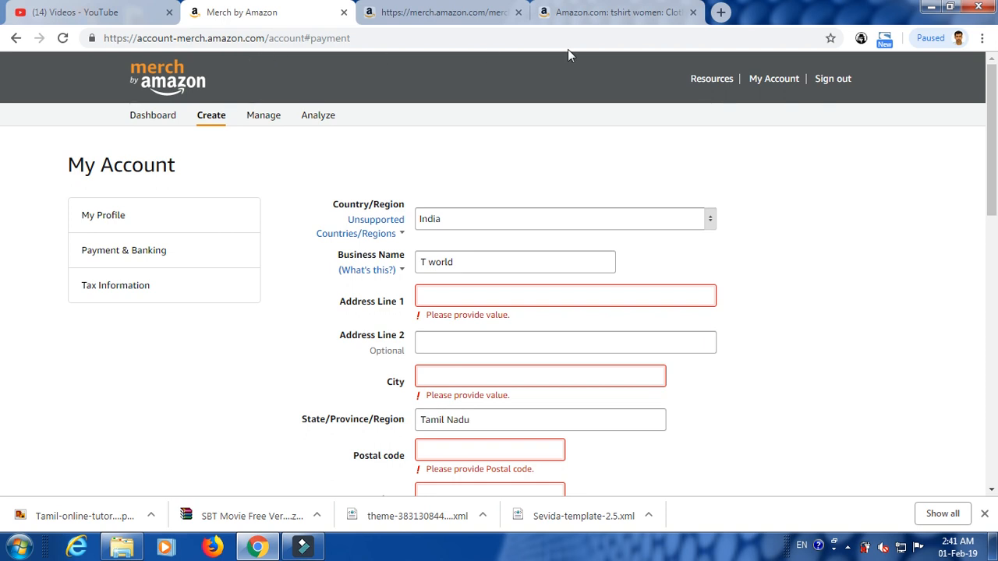
- Look over the first rows of Amazon search results for women's T-shirts
click(605, 12)
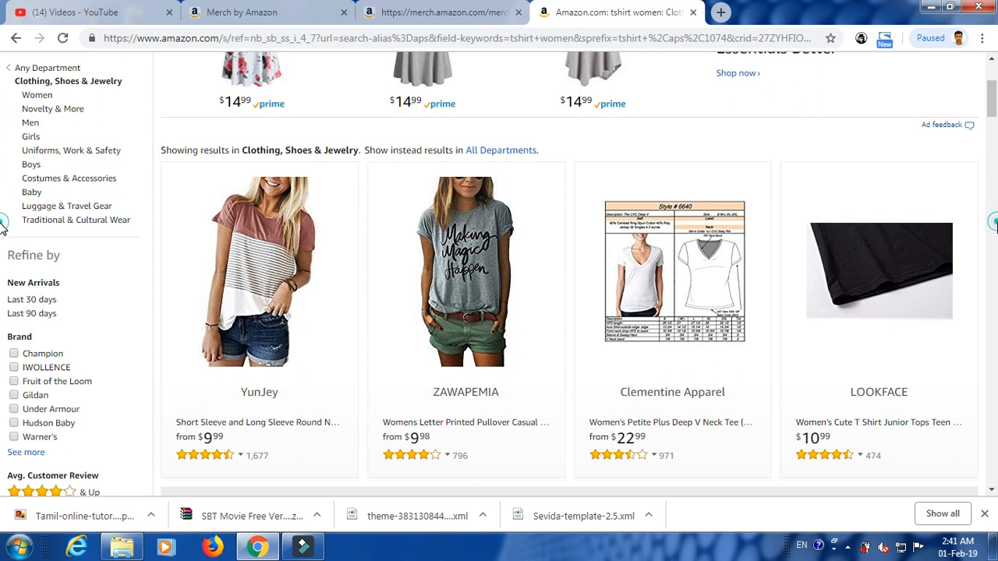
scroll(984, 107, down, 8)
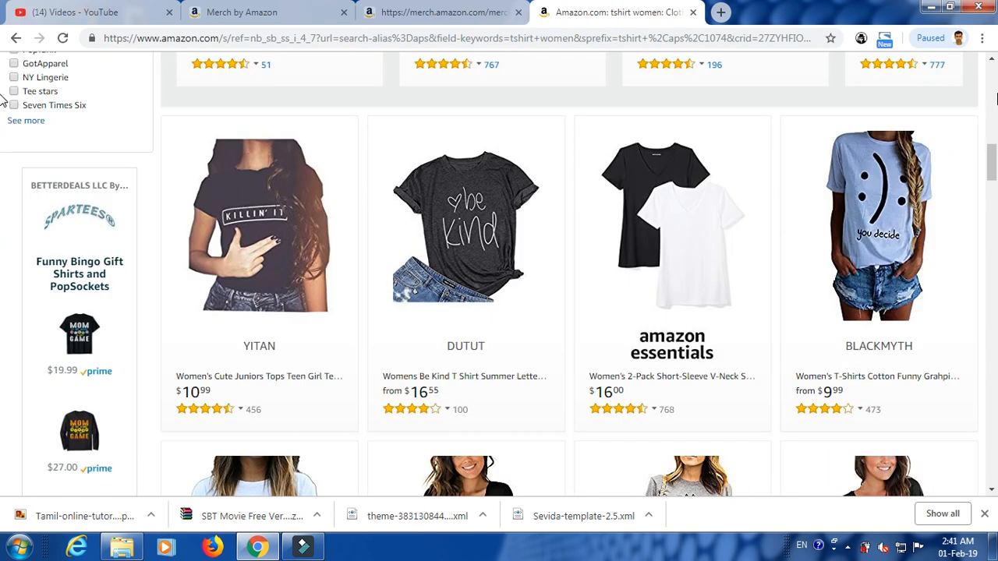
scroll(993, 97, up, 5)
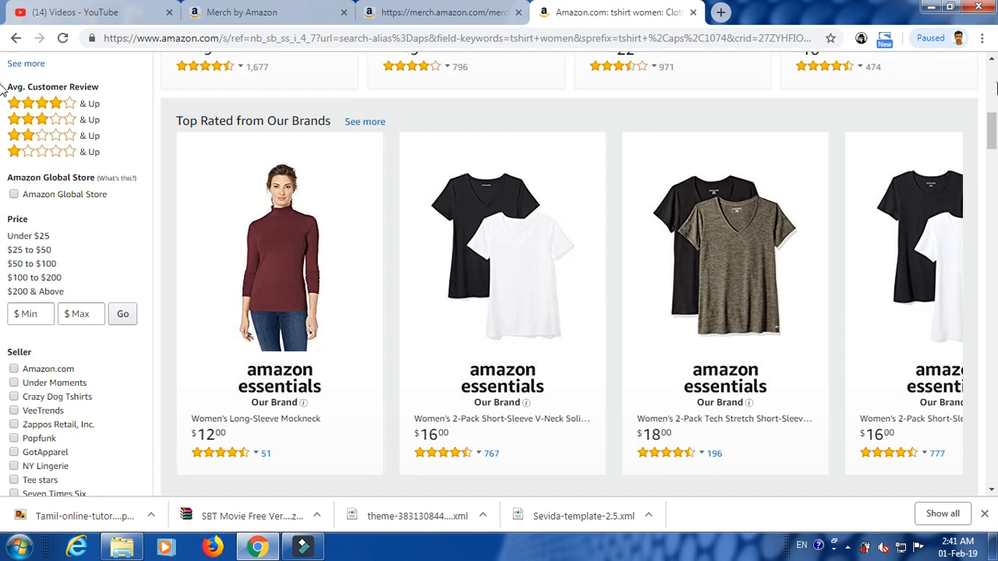
scroll(993, 97, up, 5)
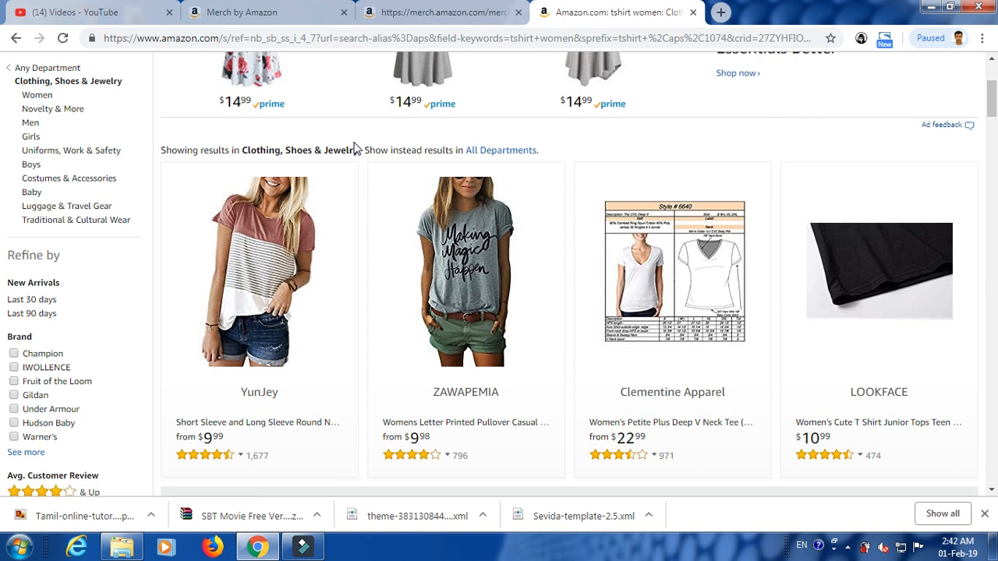
- Review the business details, bank account and tax status sections on the Merch by Amazon account page
click(282, 17)
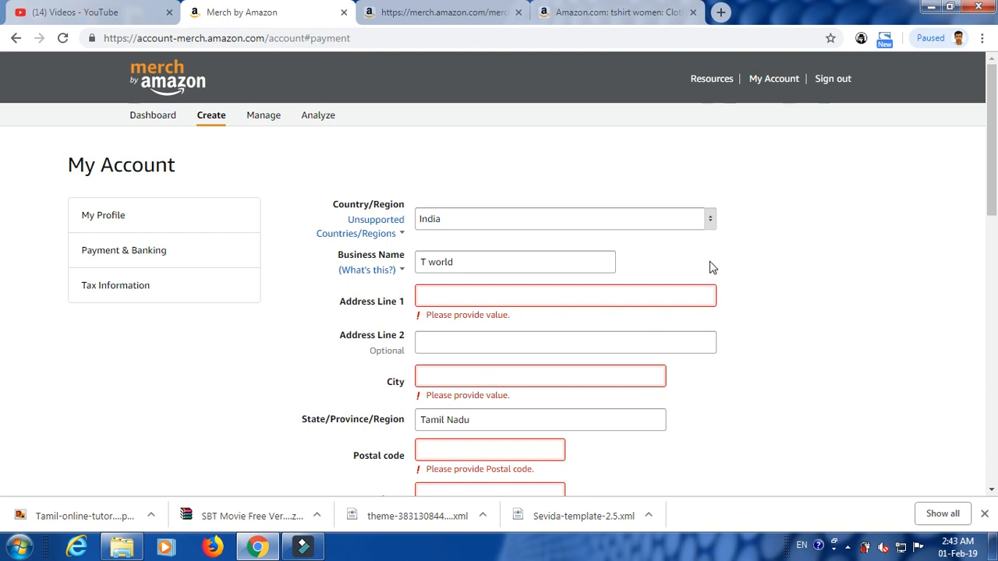
drag(992, 197, 996, 211)
click(377, 218)
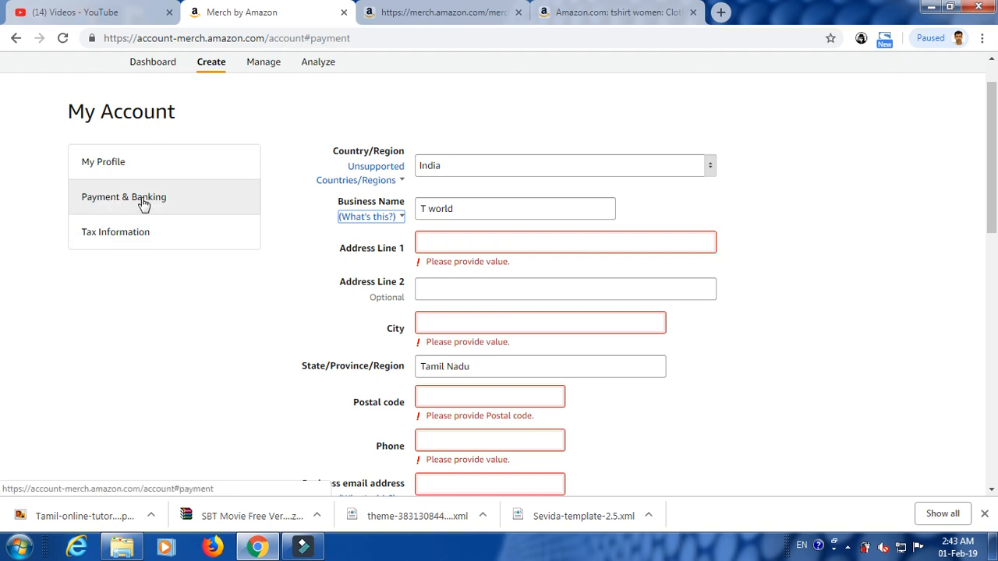
scroll(3, 463, down, 5)
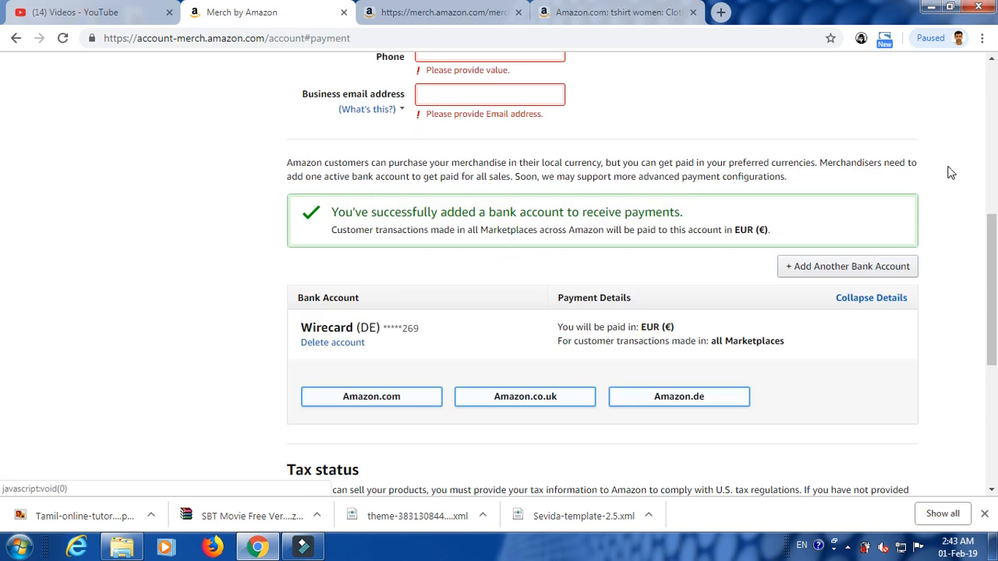
scroll(4, 89, up, 5)
click(352, 166)
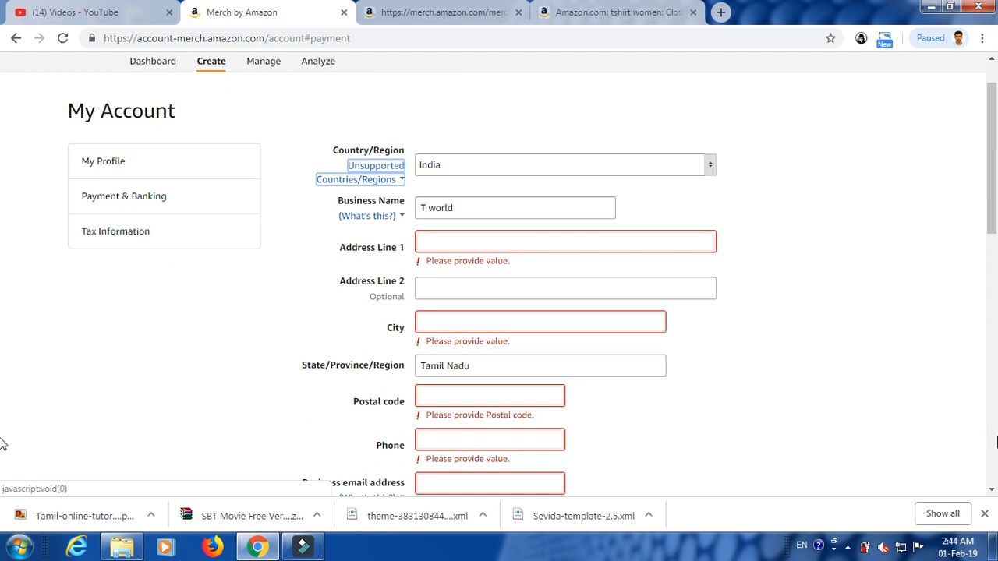
scroll(3, 441, down, 5)
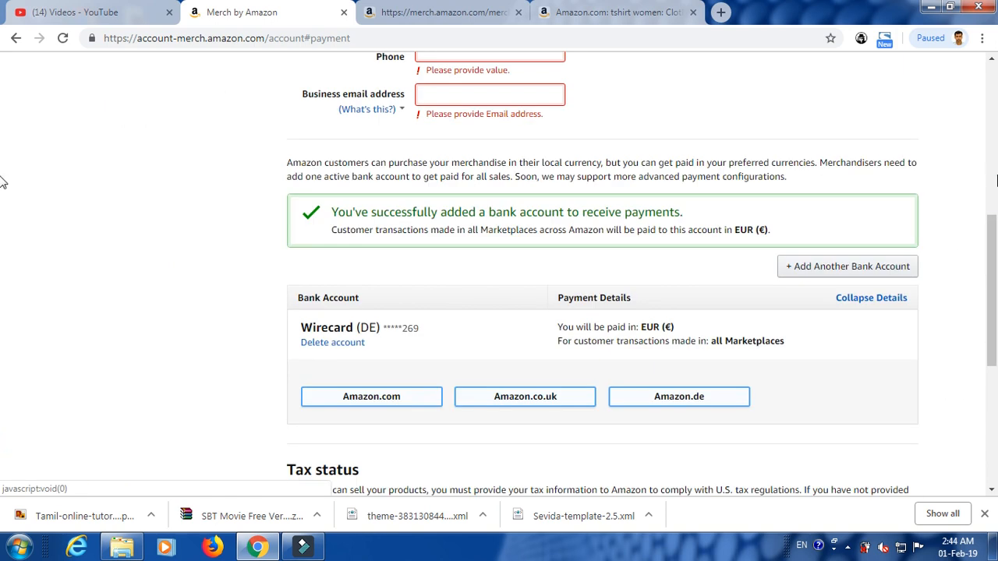
scroll(2, 179, up, 5)
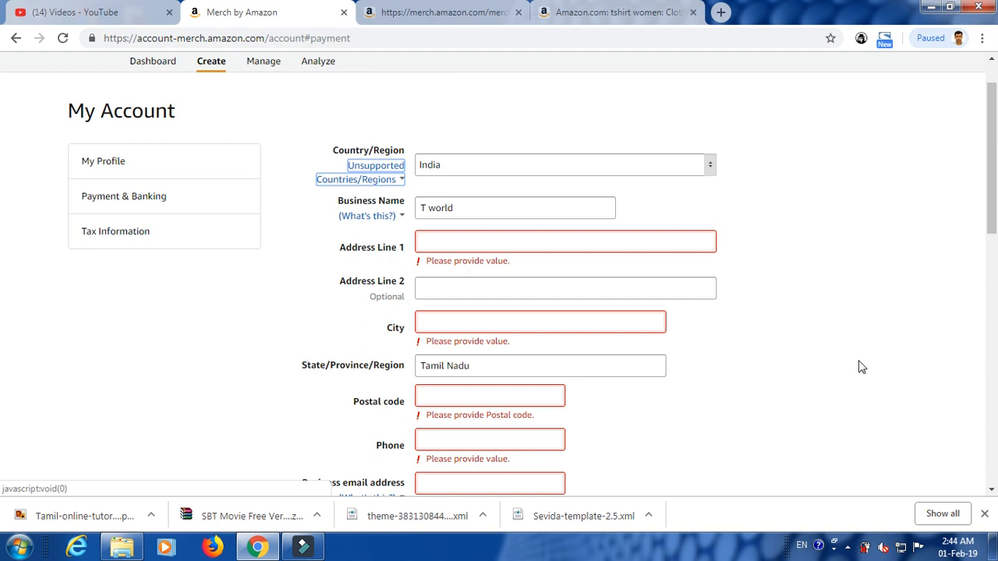
scroll(3, 396, down, 4)
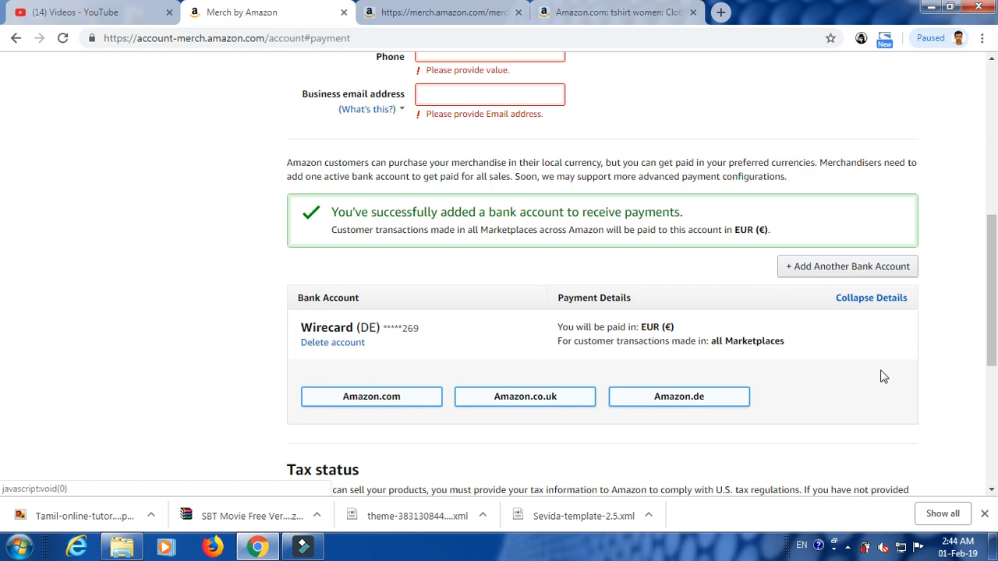
scroll(679, 302, down, 4)
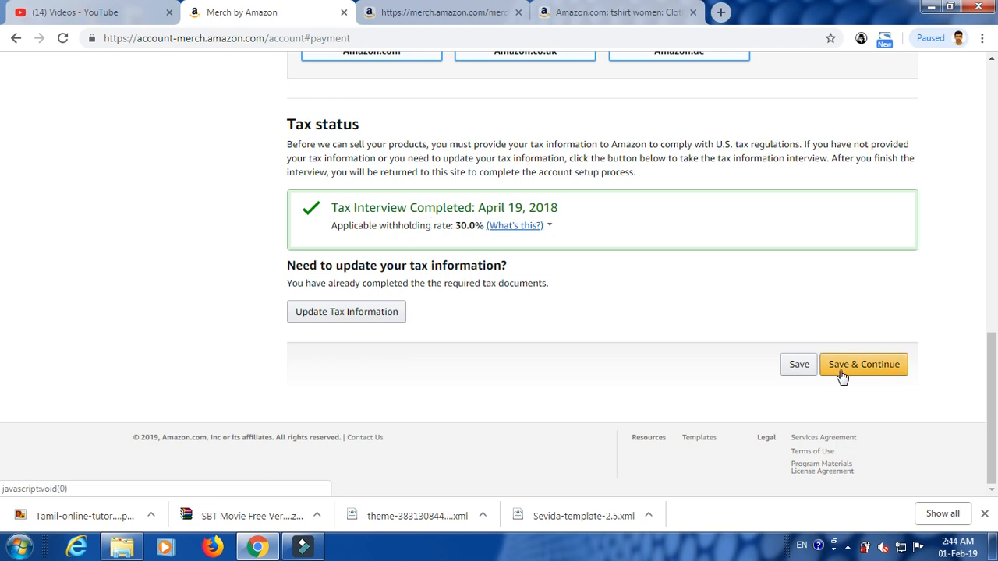
- View the Create product page for uploading T-shirt artwork, and return to the account page
scroll(2, 117, up, 13)
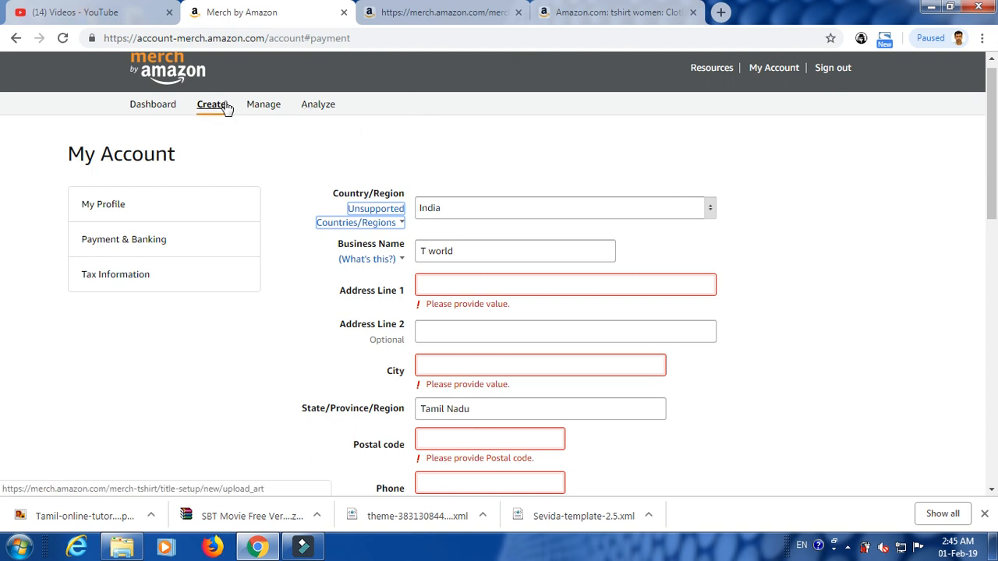
click(466, 11)
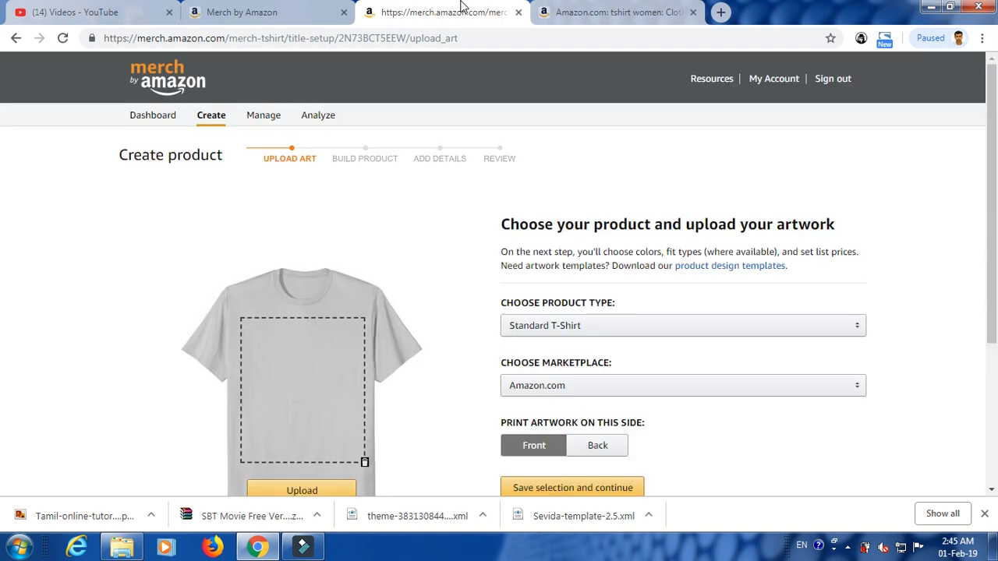
click(250, 12)
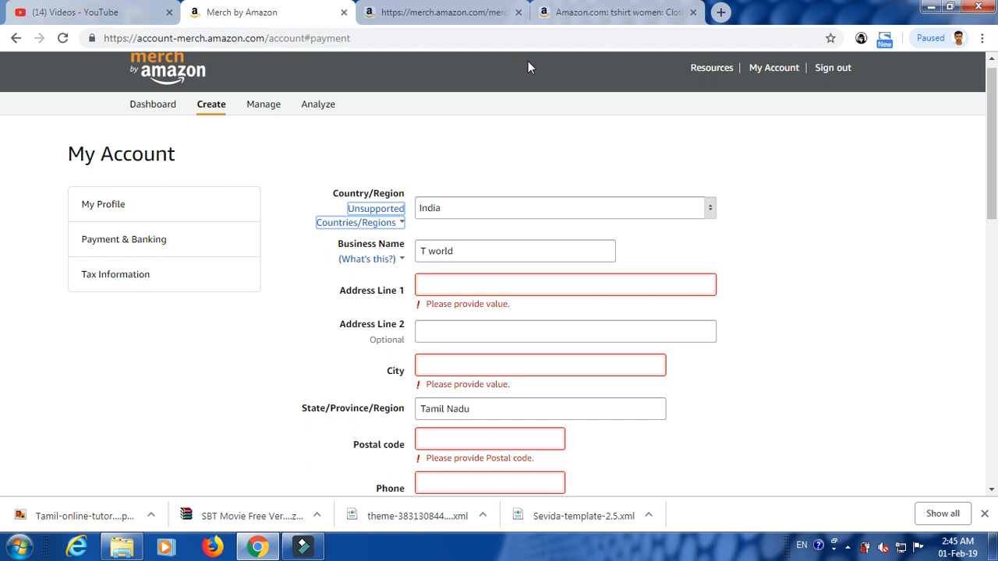
- Examine the designs, prices and customer ratings of the T-shirts in the Amazon results for "tshirt women"
click(596, 14)
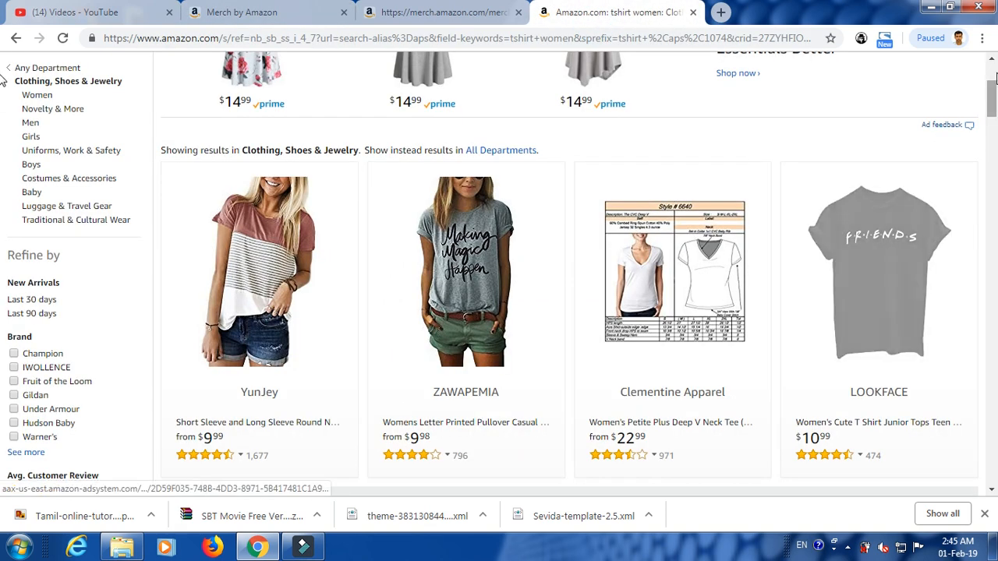
scroll(995, 73, up, 3)
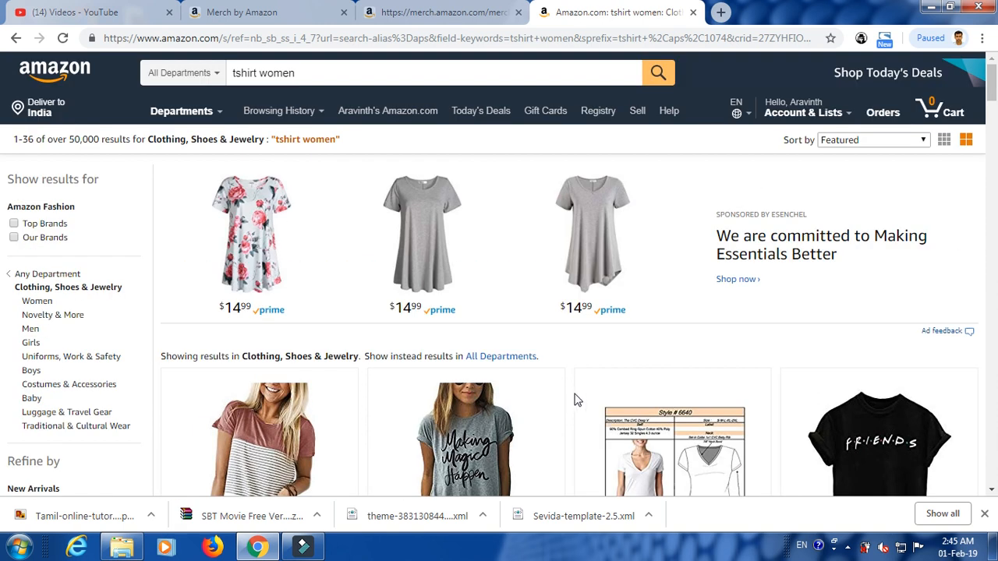
scroll(477, 105, down, 5)
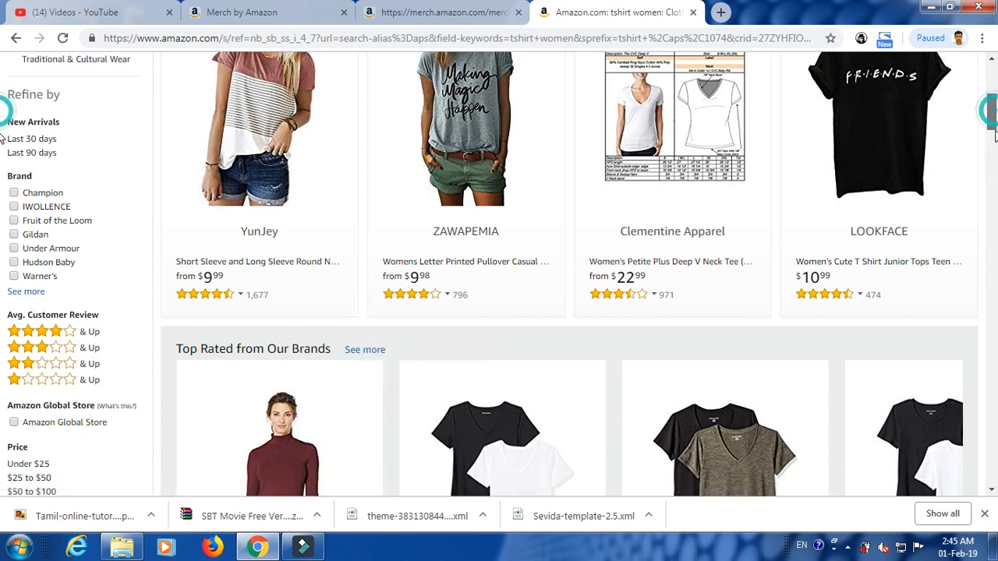
scroll(2, 144, down, 5)
scroll(2, 144, down, 7)
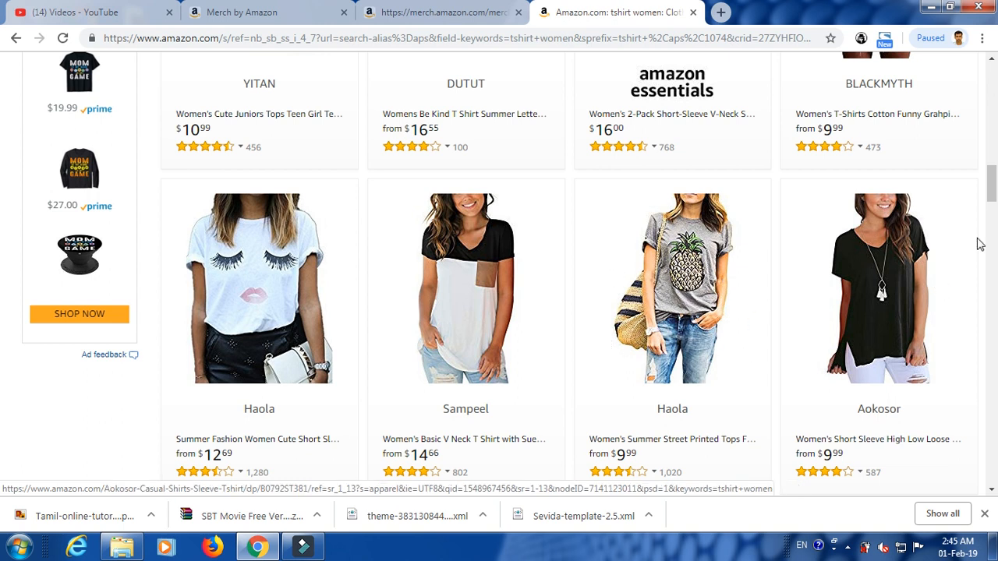
drag(993, 177, 994, 186)
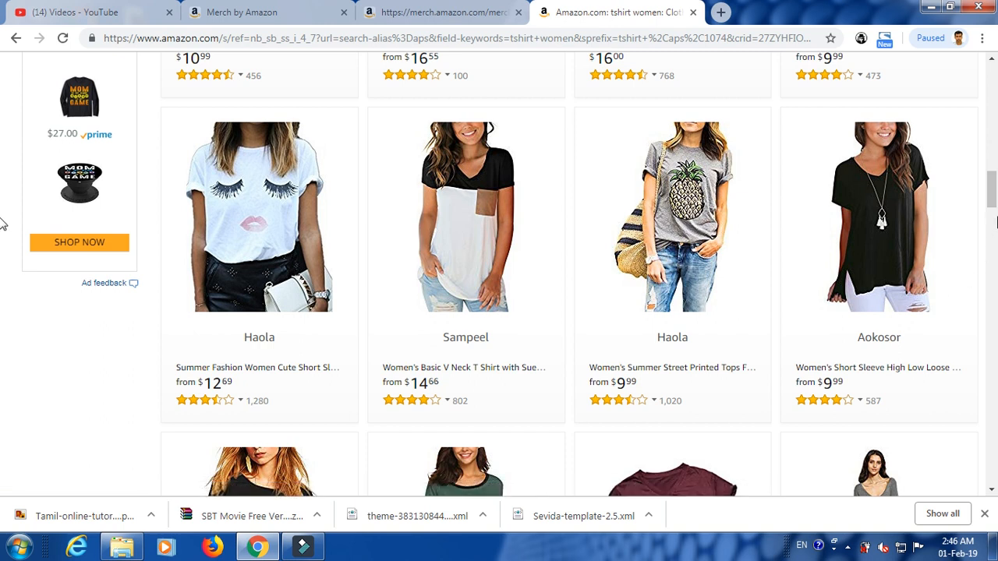
click(995, 214)
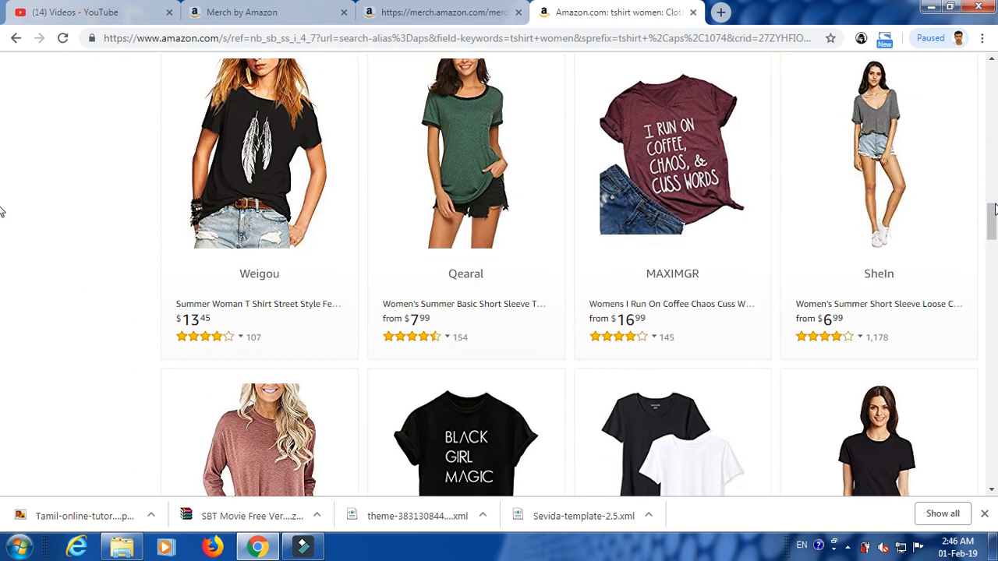
drag(994, 219, 990, 183)
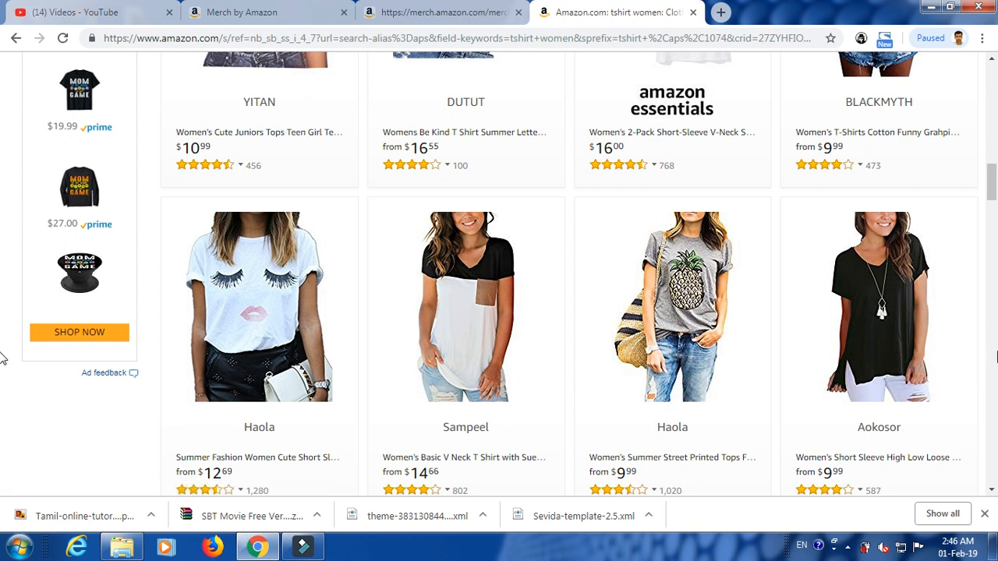
click(990, 187)
drag(990, 188, 991, 179)
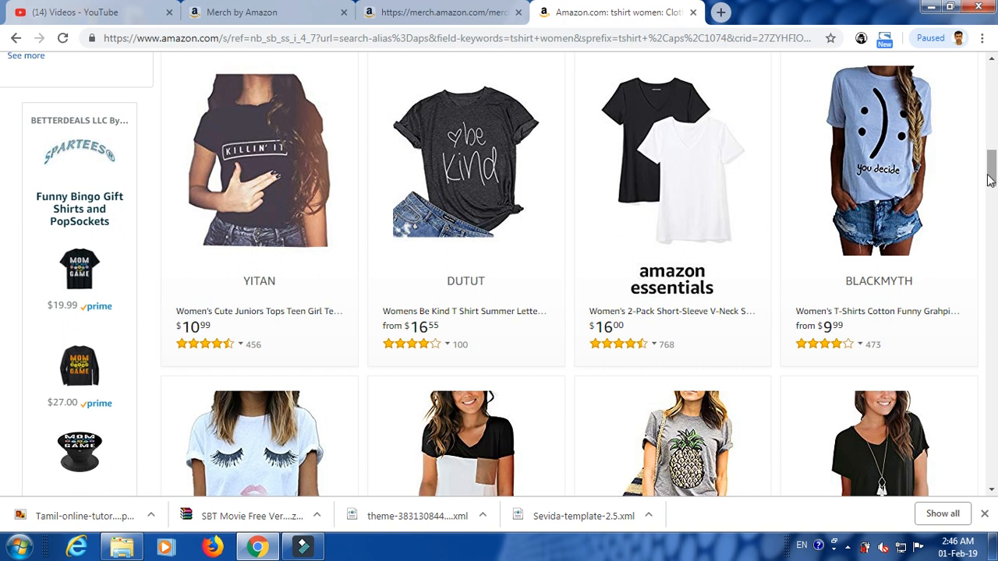
scroll(990, 178, down, 3)
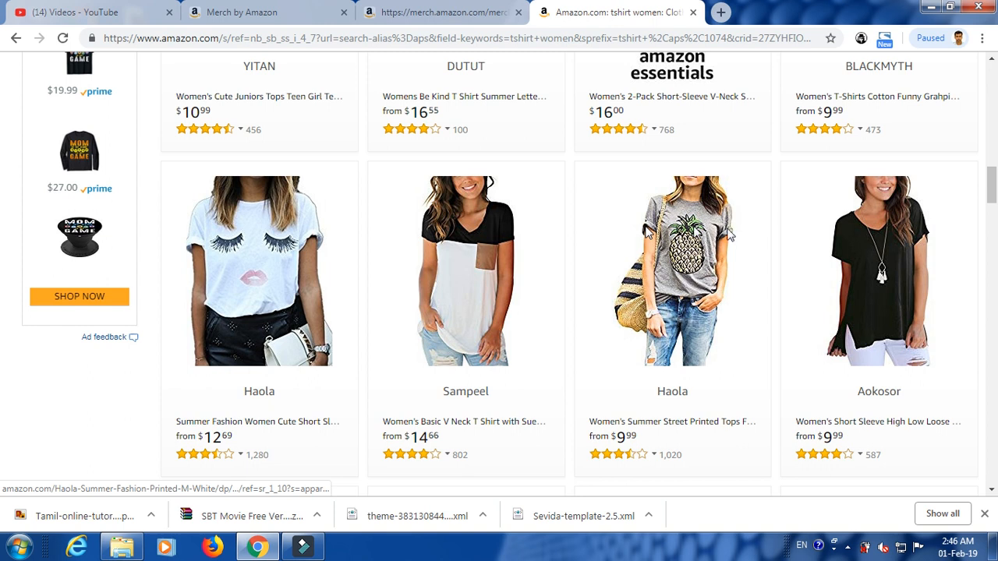
scroll(2, 203, down, 1)
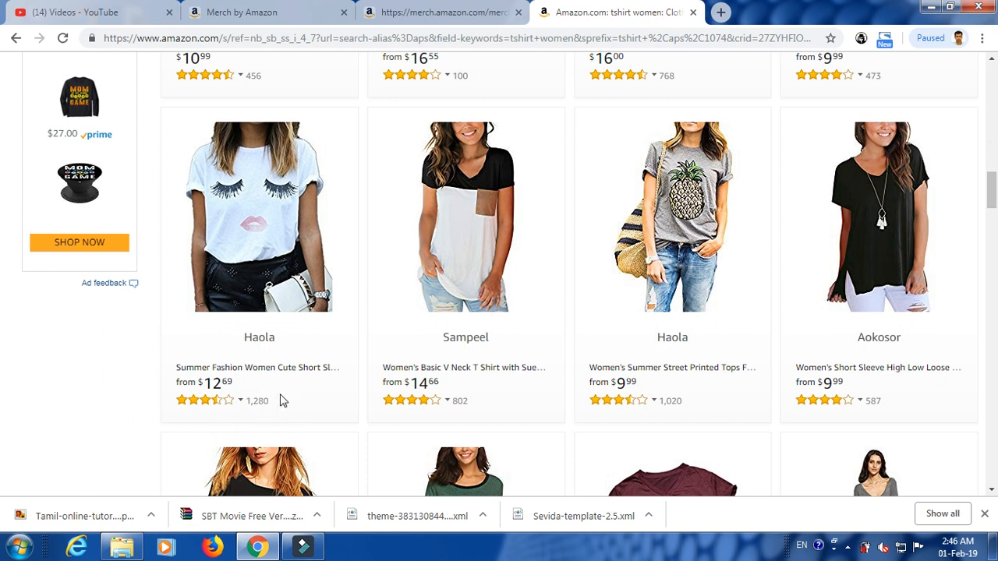
mouse_move(230, 402)
- Browse the printed T-shirt designs further down the results, and return to the Haola listings
drag(994, 200, 993, 233)
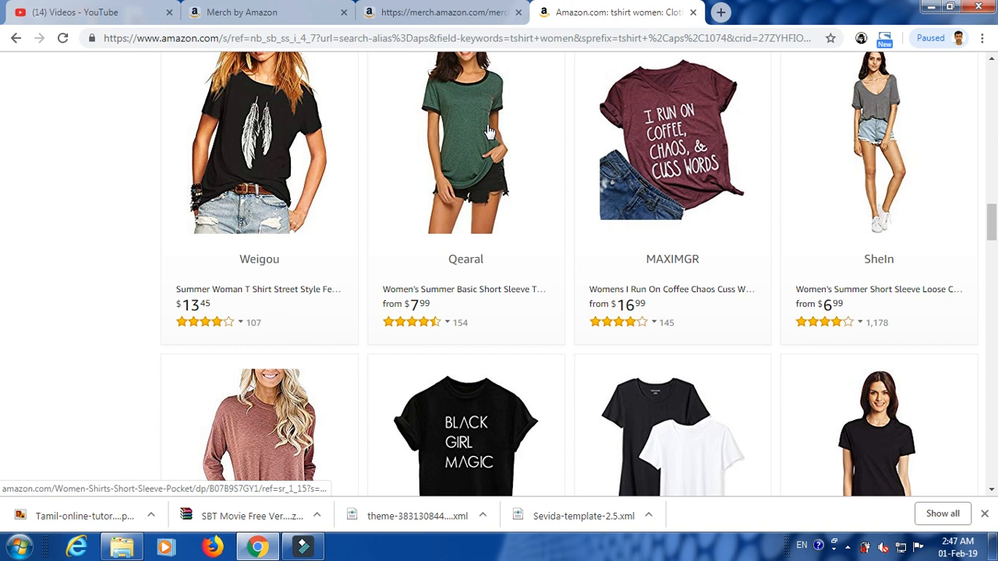
drag(991, 221, 991, 287)
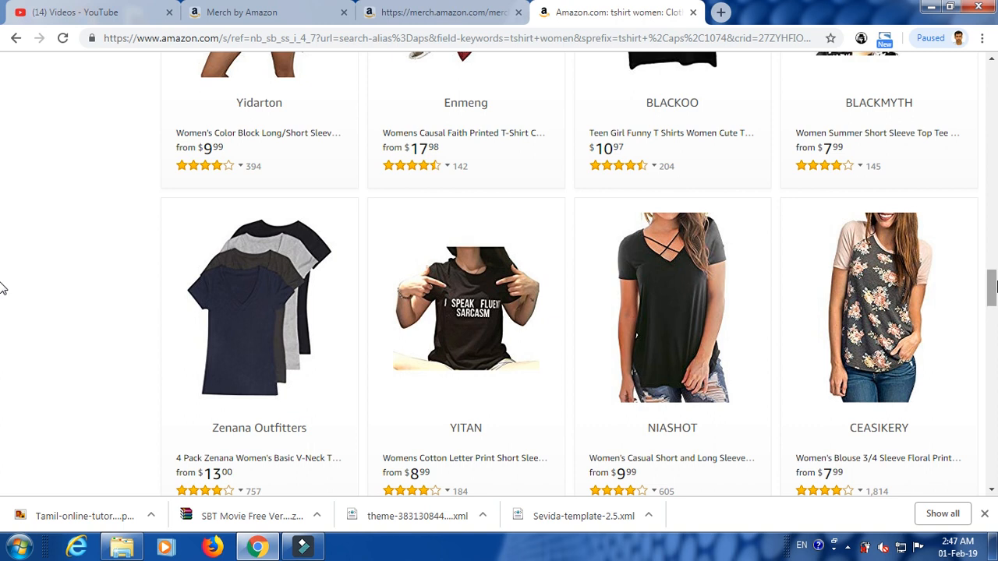
mouse_move(993, 285)
mouse_down()
mouse_move(993, 277)
mouse_move(993, 286)
mouse_up()
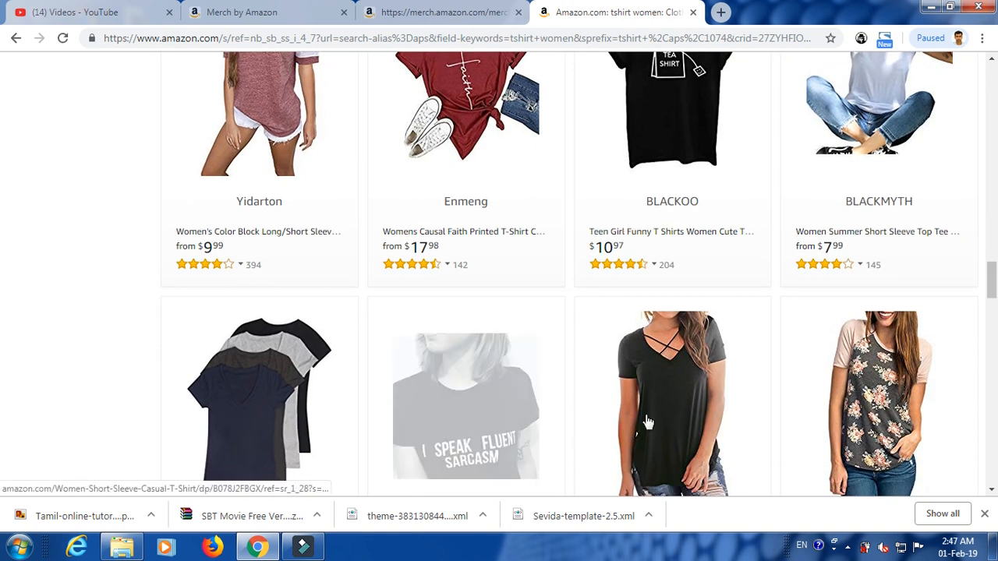
drag(993, 288, 984, 165)
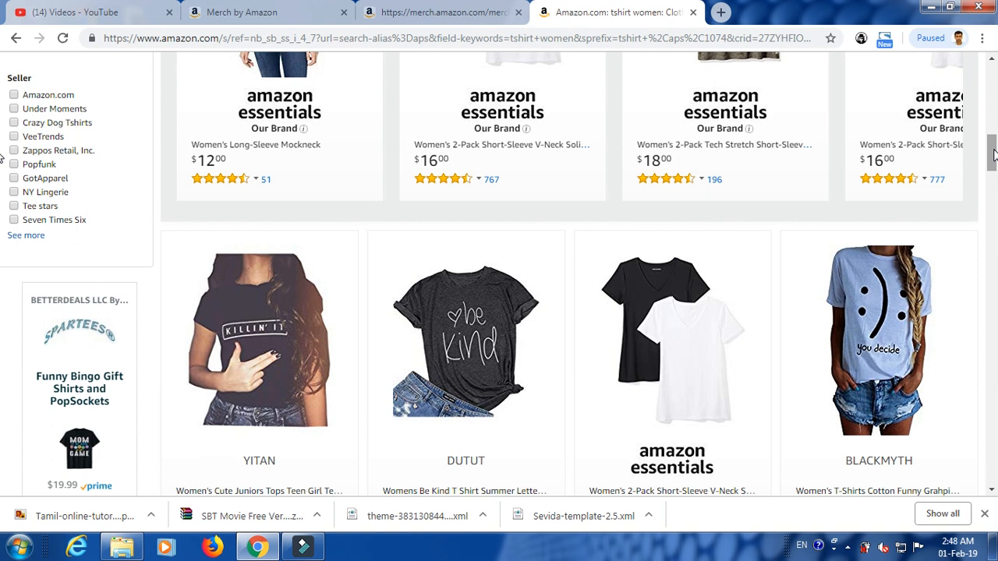
mouse_move(992, 146)
mouse_down()
mouse_move(991, 120)
mouse_move(995, 146)
mouse_up()
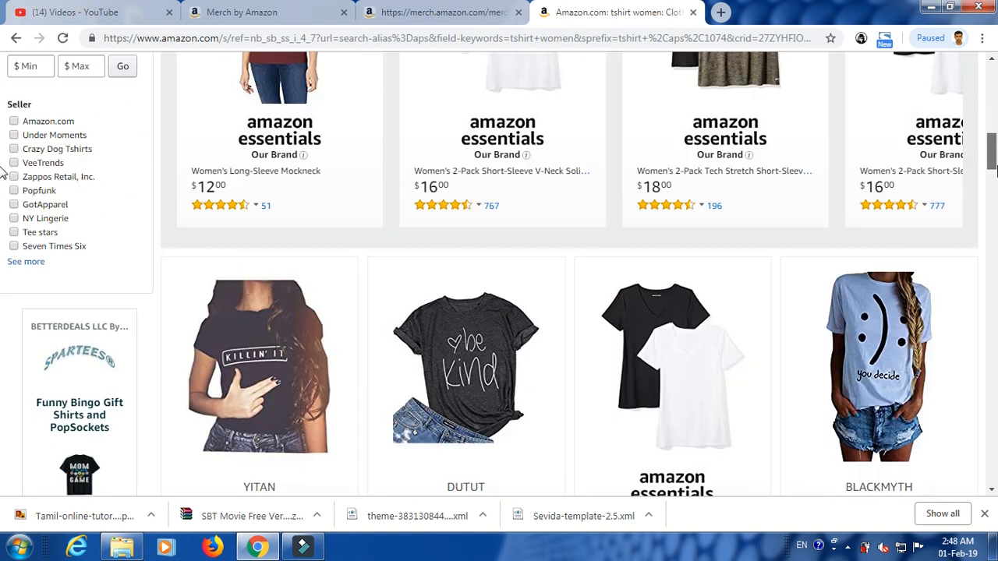
scroll(4, 171, down, 6)
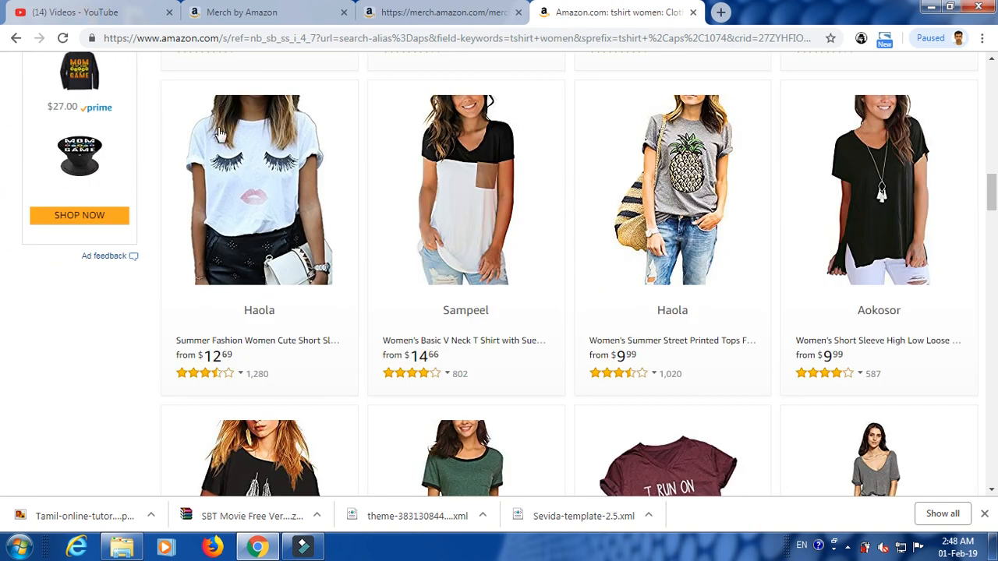
- Review the product type, marketplace and print side options on the Create product page
click(273, 10)
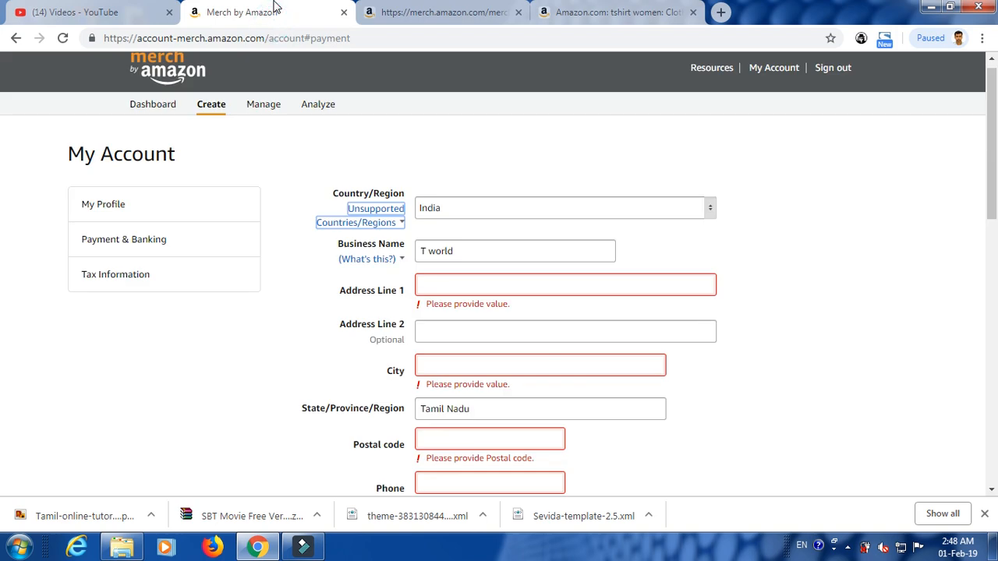
click(484, 9)
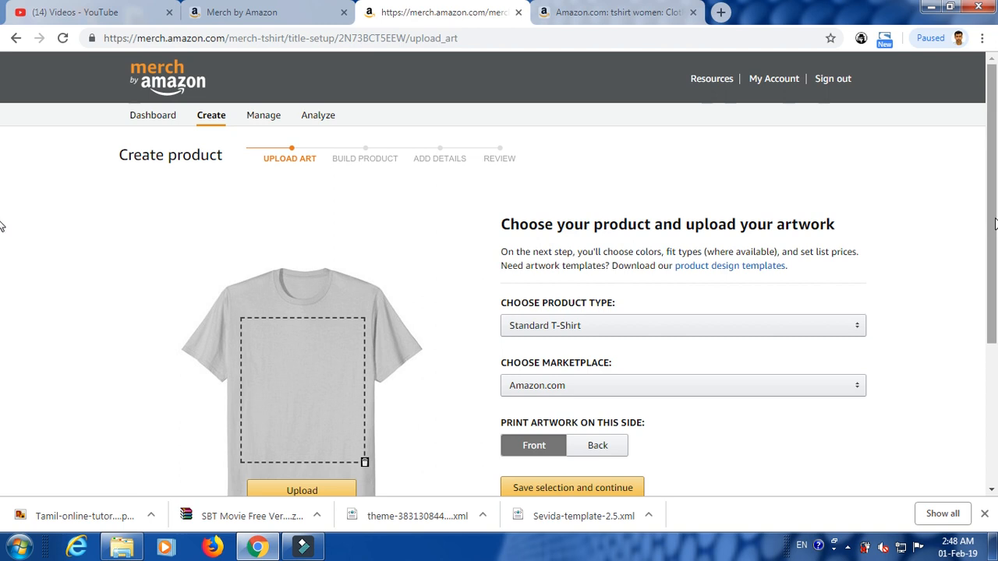
drag(994, 225, 995, 242)
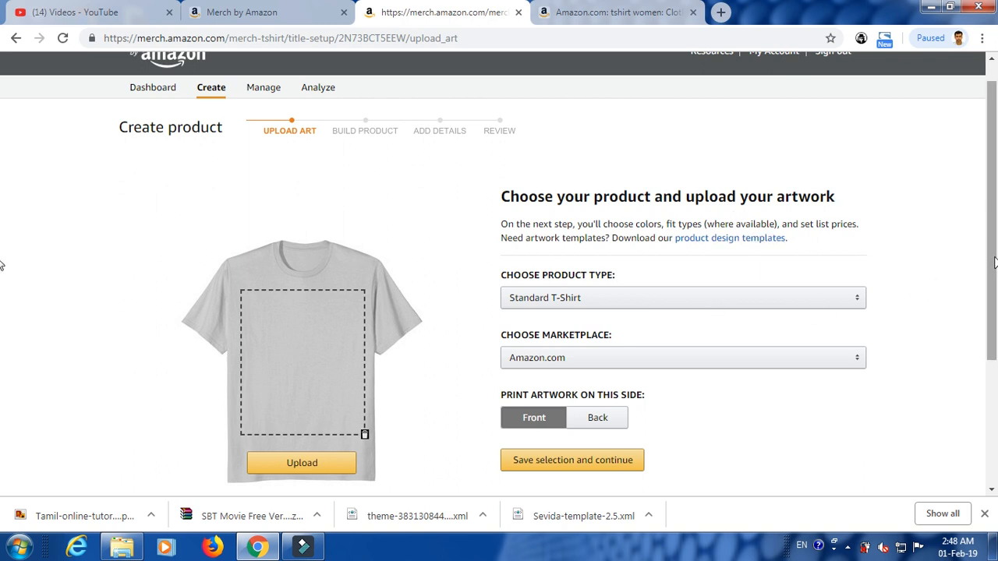
scroll(990, 234, up, 1)
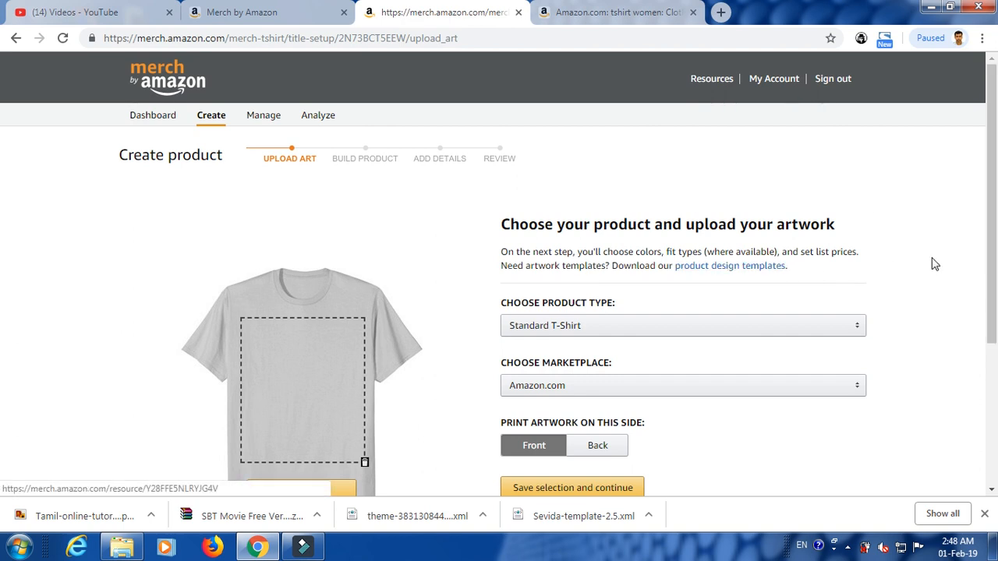
drag(996, 291, 988, 368)
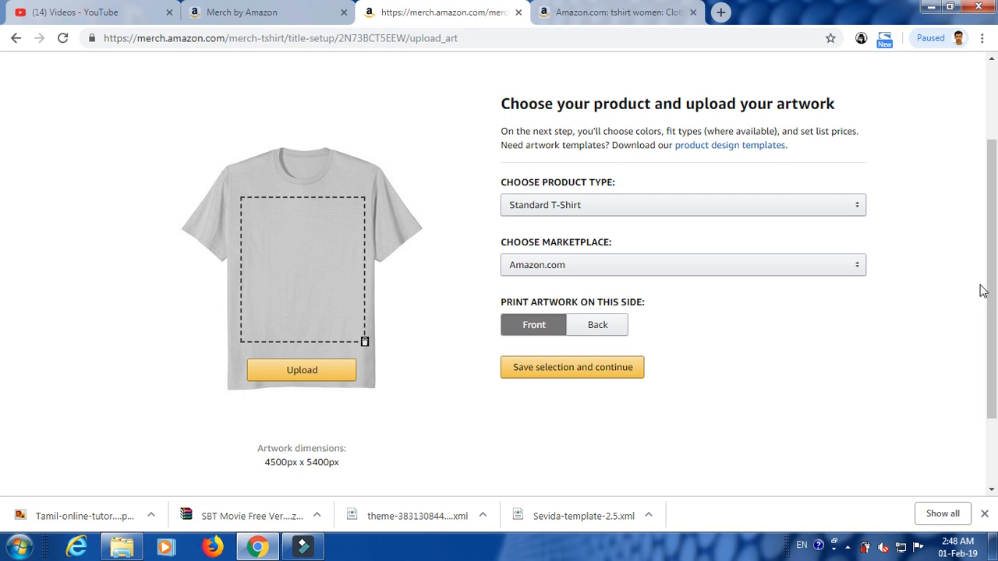
mouse_move(991, 290)
mouse_down()
mouse_move(993, 251)
mouse_move(994, 279)
mouse_up()
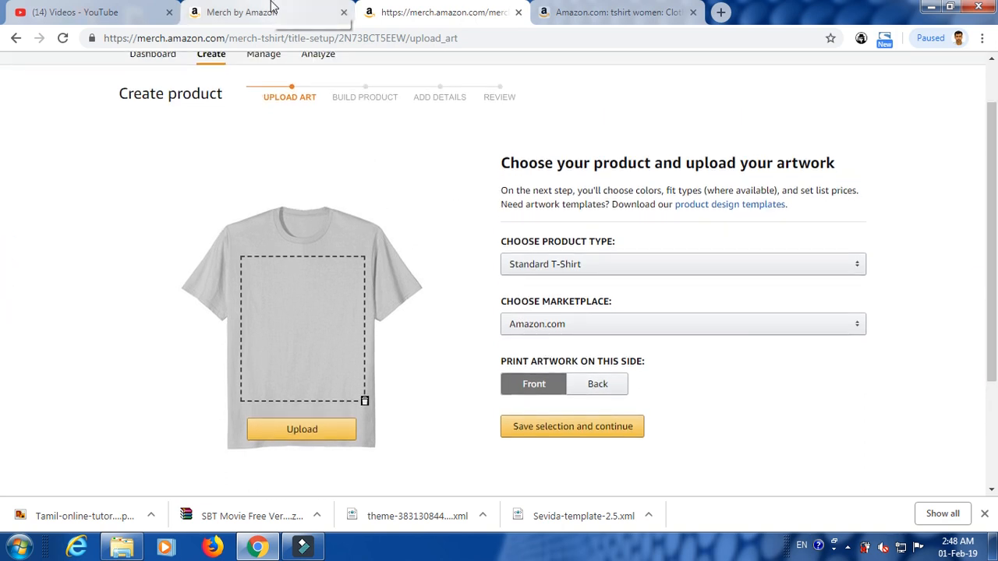
- Compare the account page with the Create product page, and examine the required artwork dimensions below the T-shirt preview
click(272, 10)
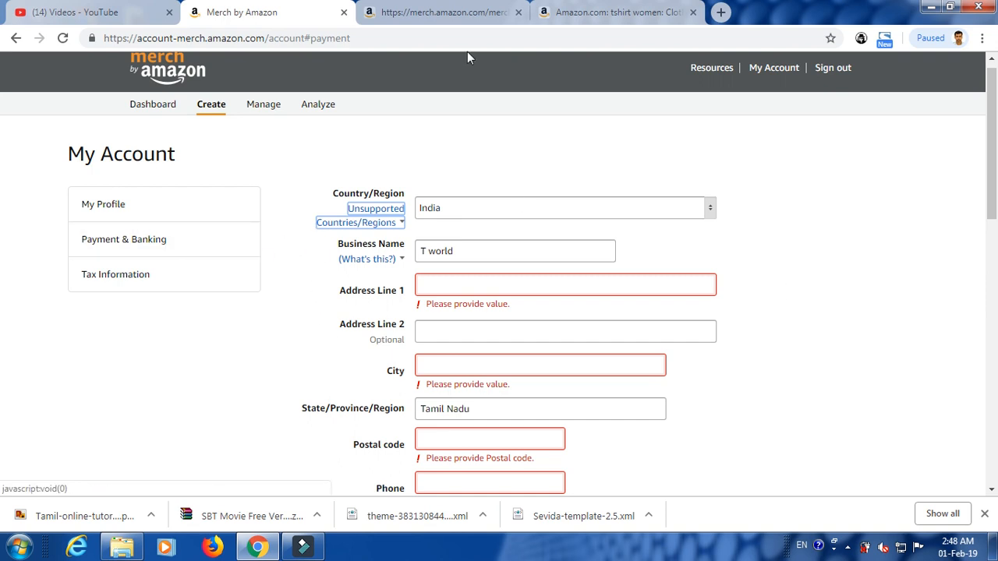
click(437, 10)
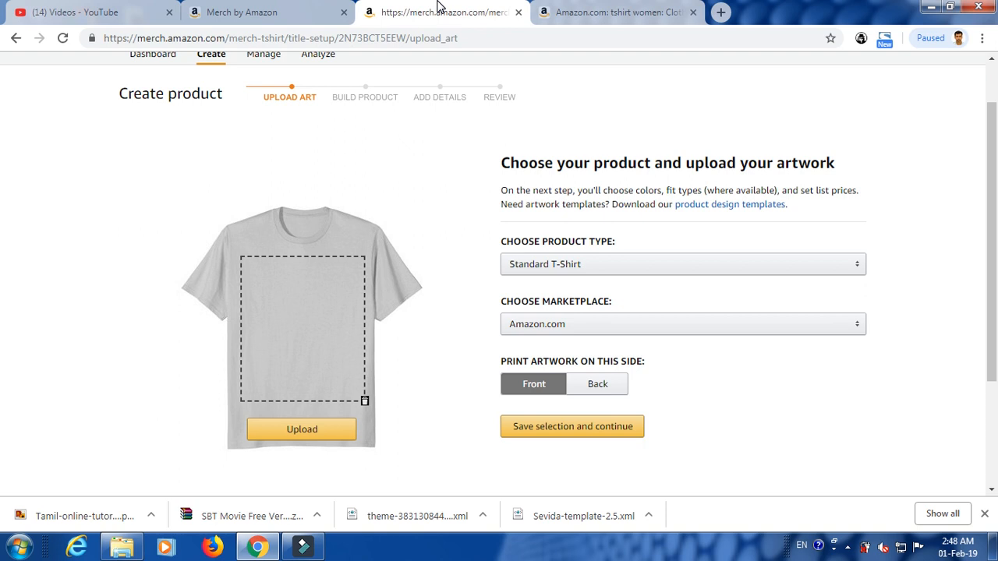
click(288, 11)
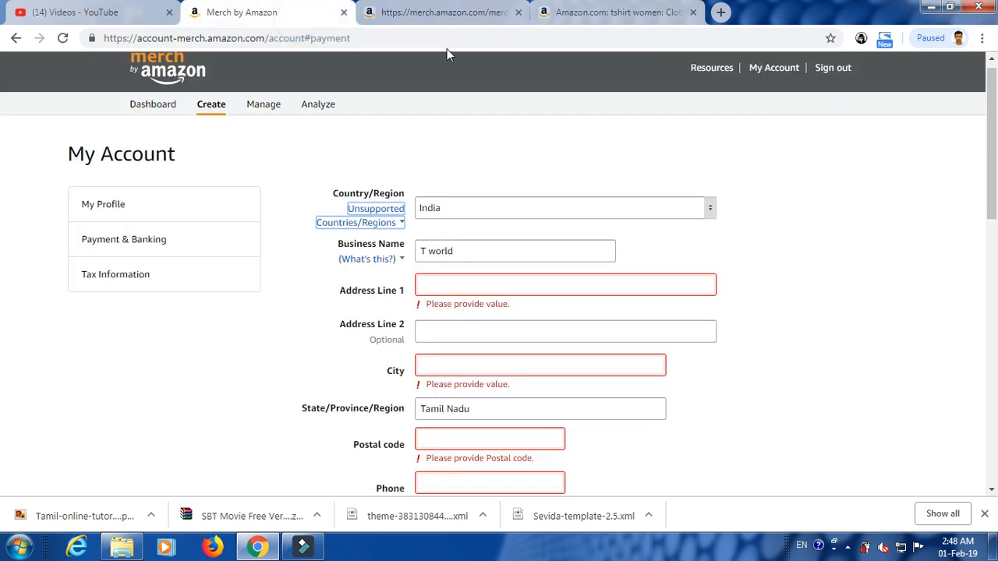
click(456, 14)
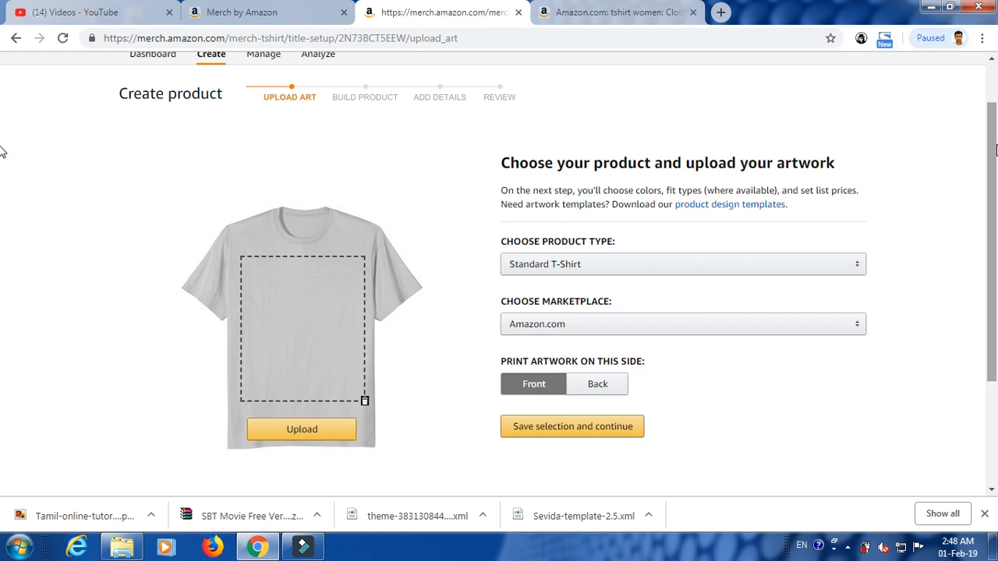
drag(996, 150, 995, 197)
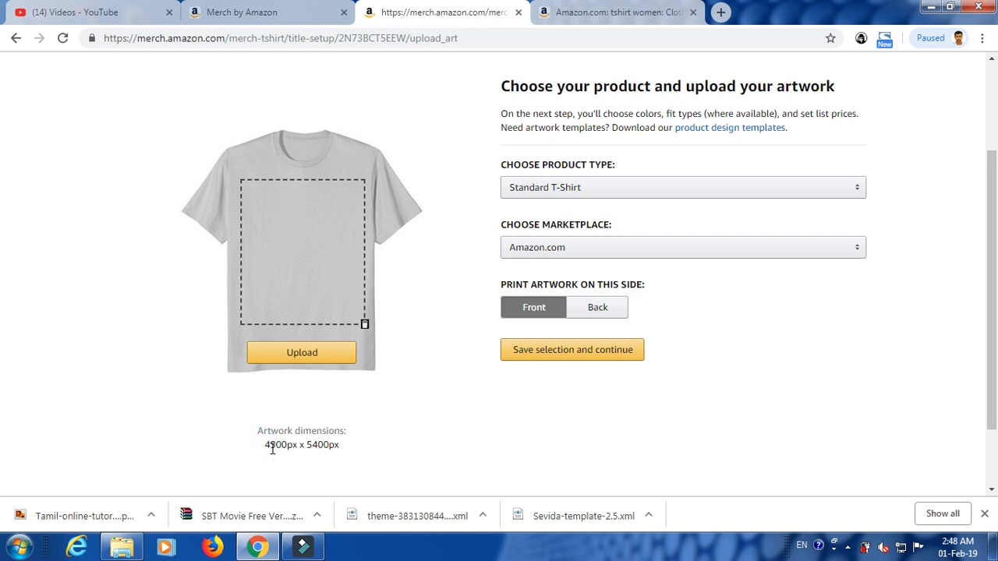
drag(264, 448, 319, 450)
click(339, 453)
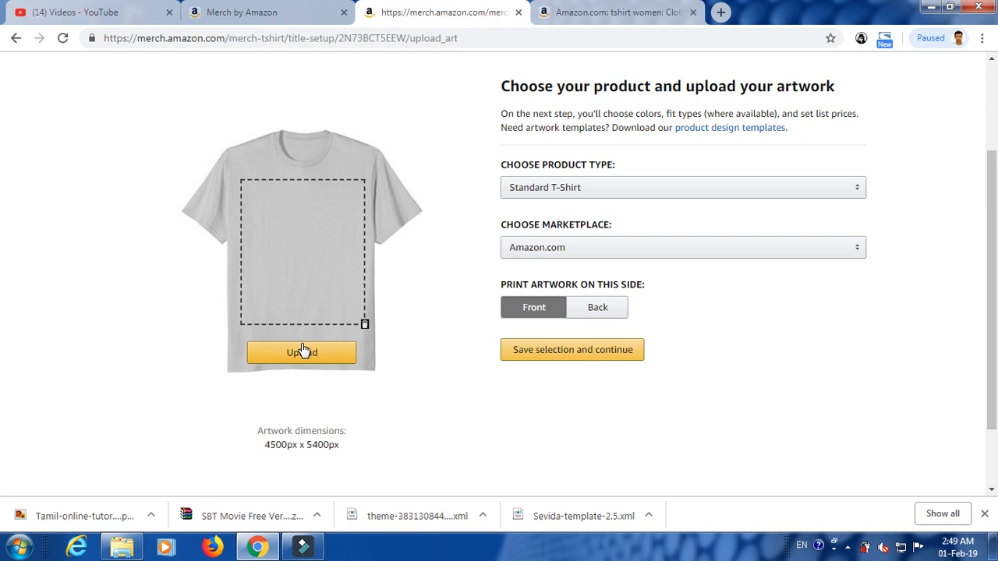
- Set the artwork to print on the front, and upload the PNG image 20180426_201442 from the Downloads folder
click(577, 316)
click(554, 316)
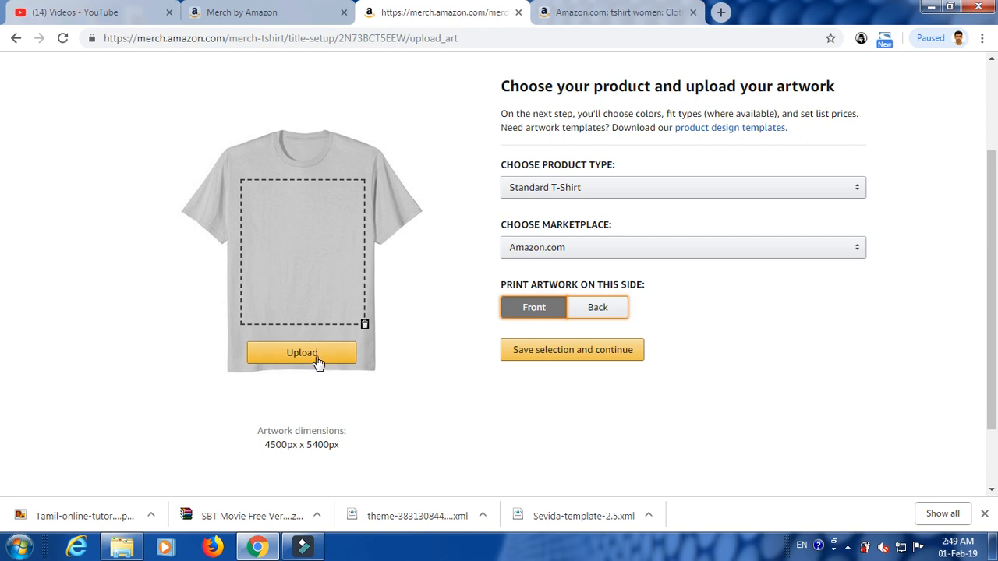
click(316, 357)
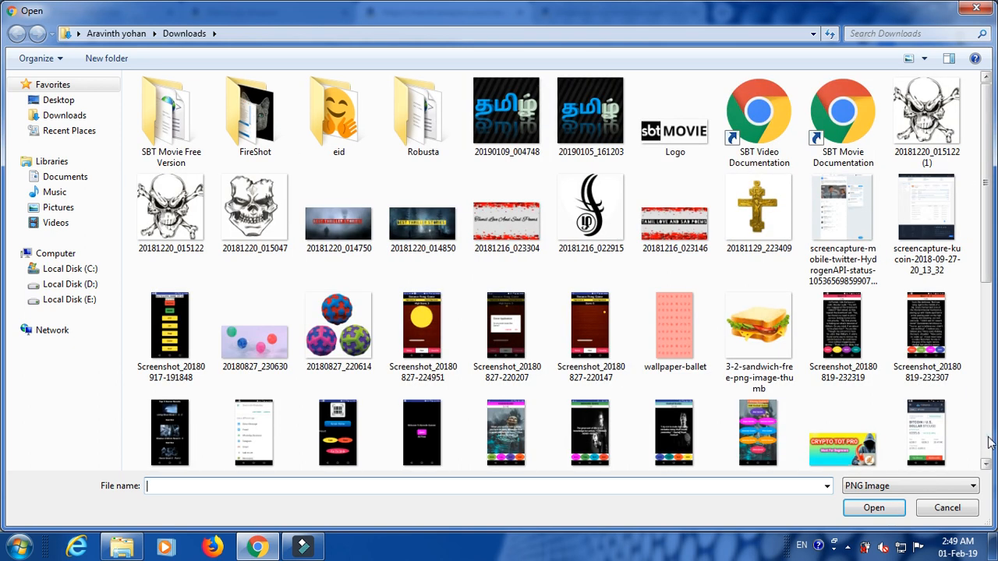
click(986, 437)
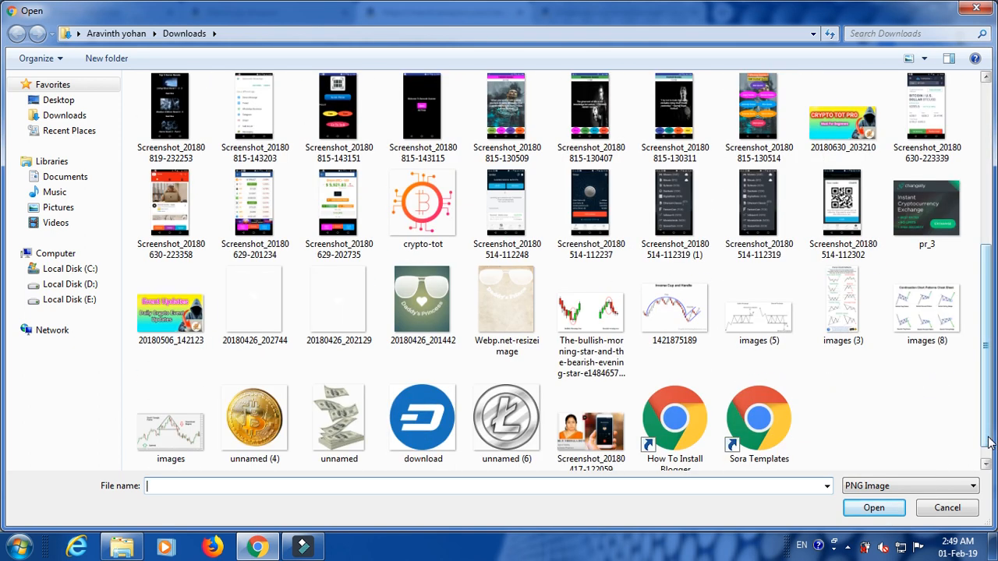
click(437, 320)
click(873, 507)
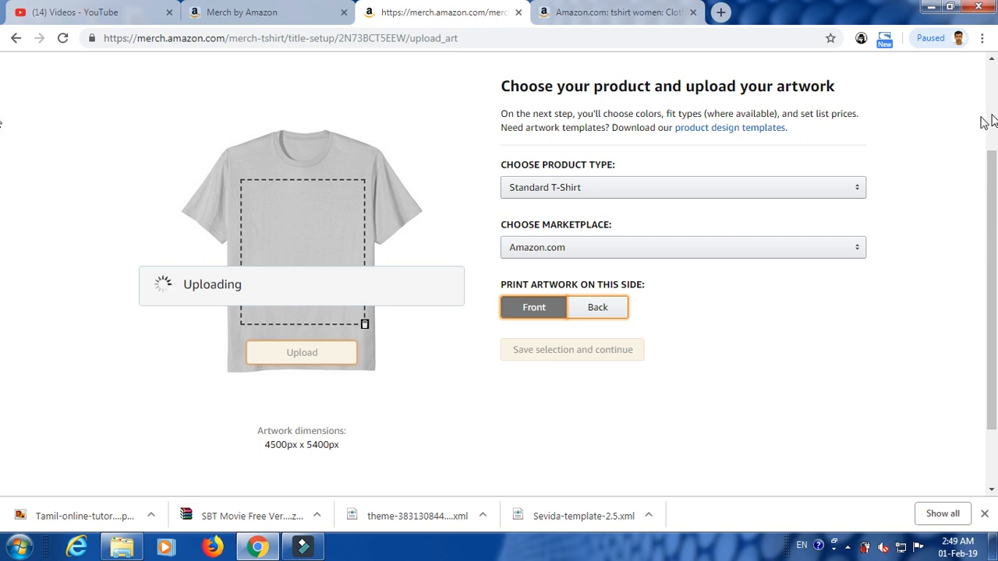
scroll(995, 107, up, 3)
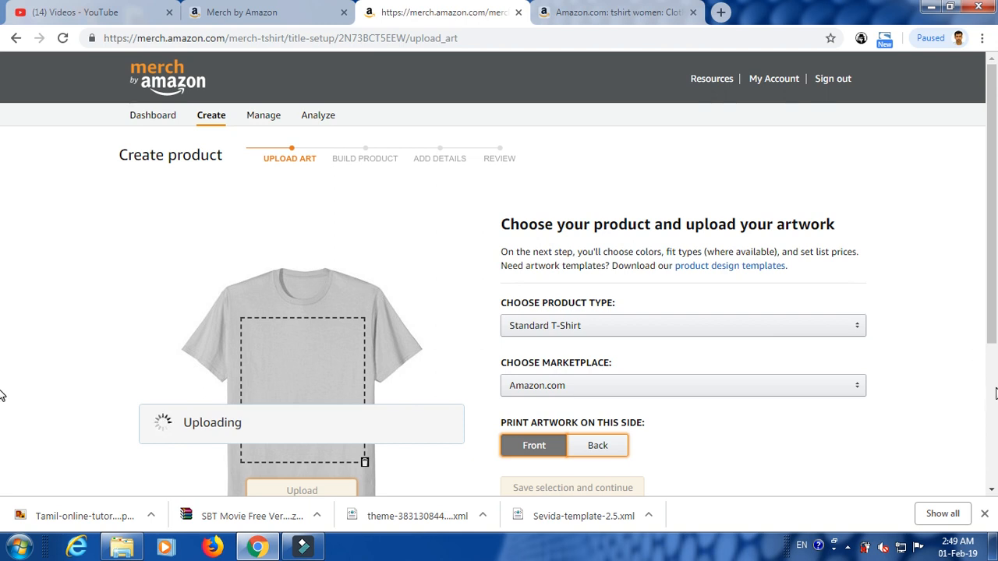
scroll(0, 395, down, 3)
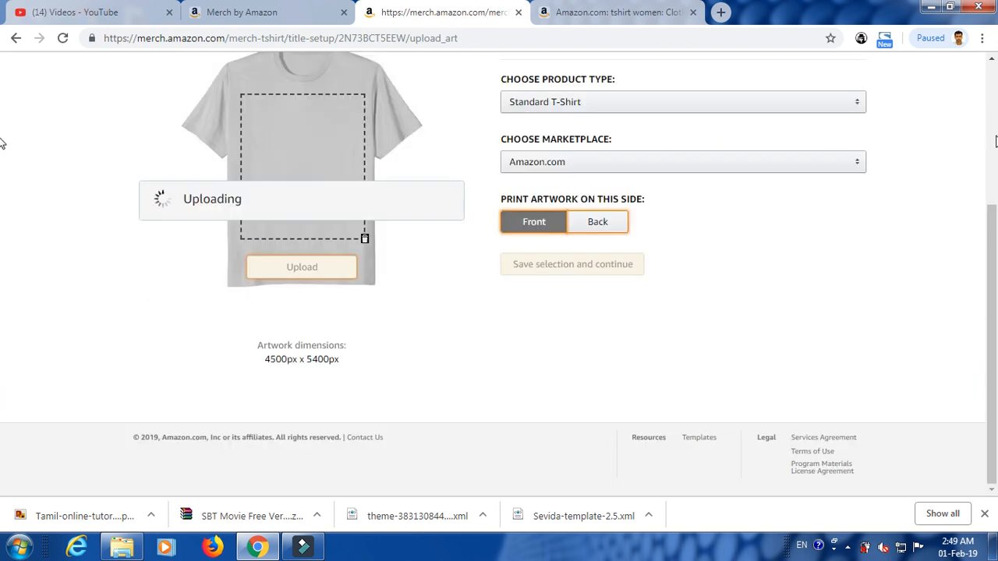
scroll(2, 140, up, 3)
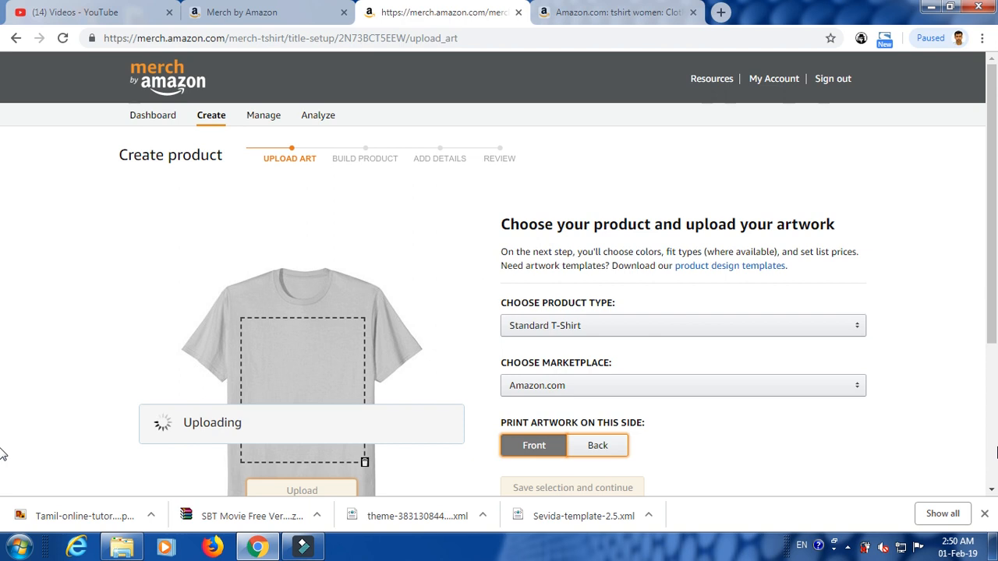
scroll(989, 434, down, 3)
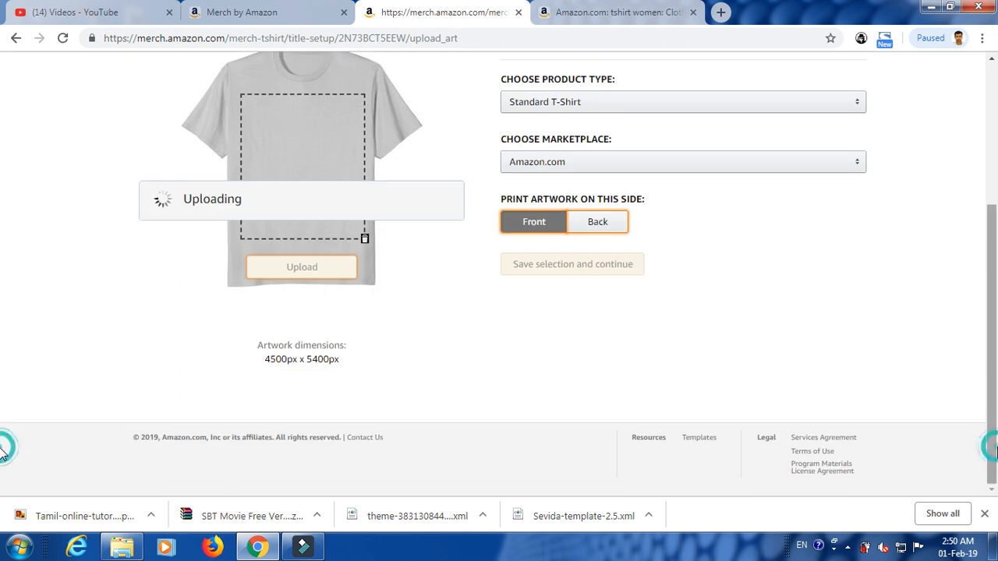
click(983, 189)
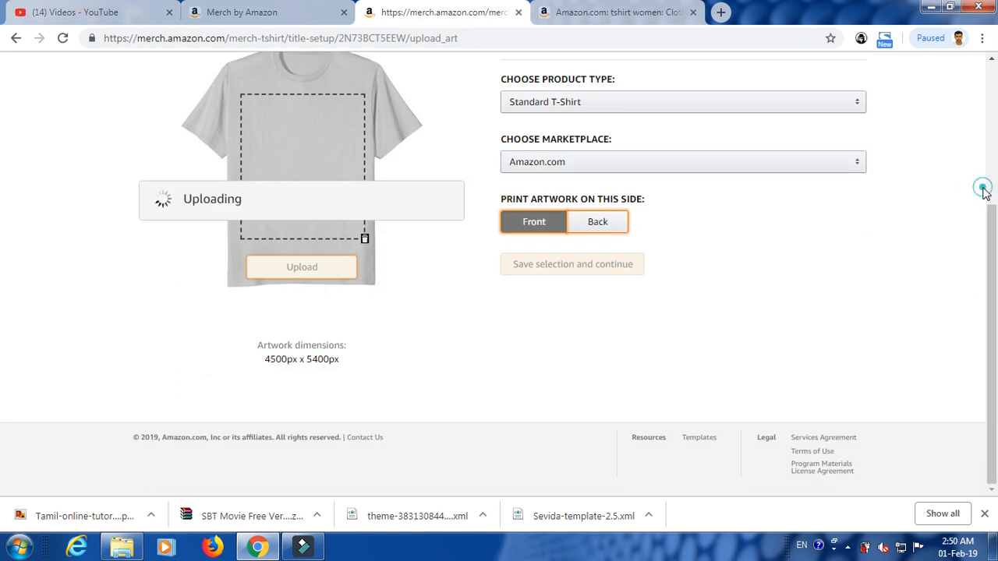
click(996, 125)
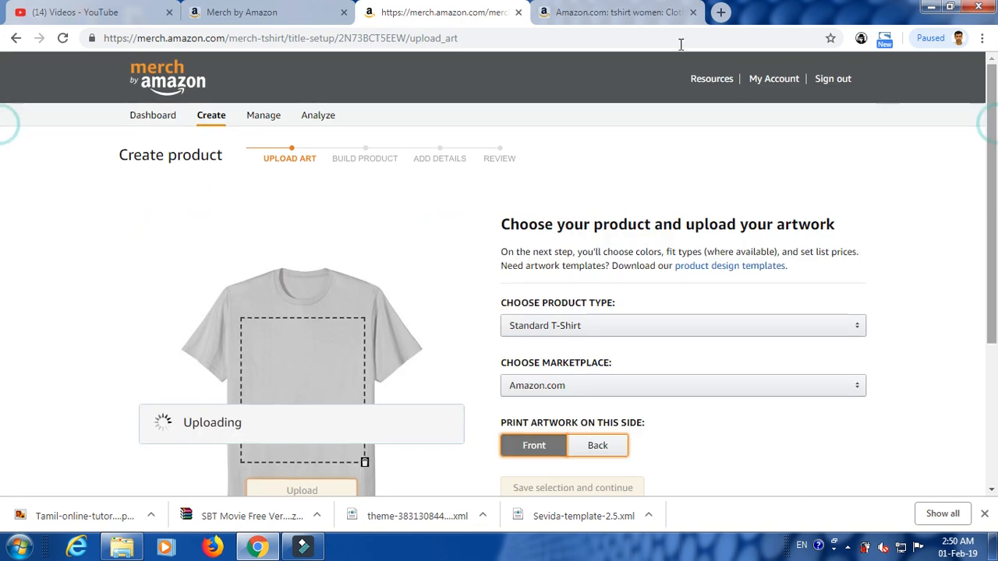
click(632, 13)
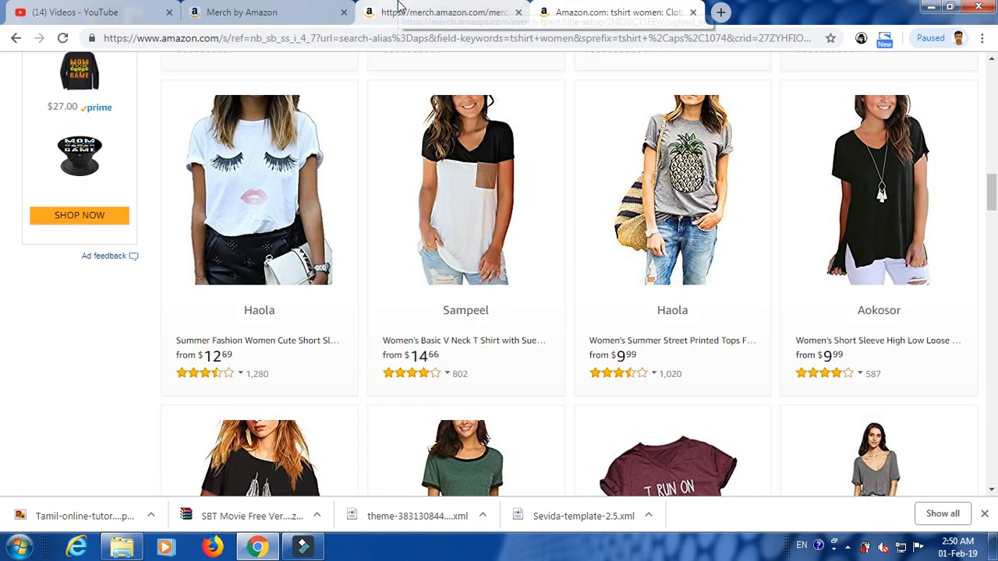
click(303, 8)
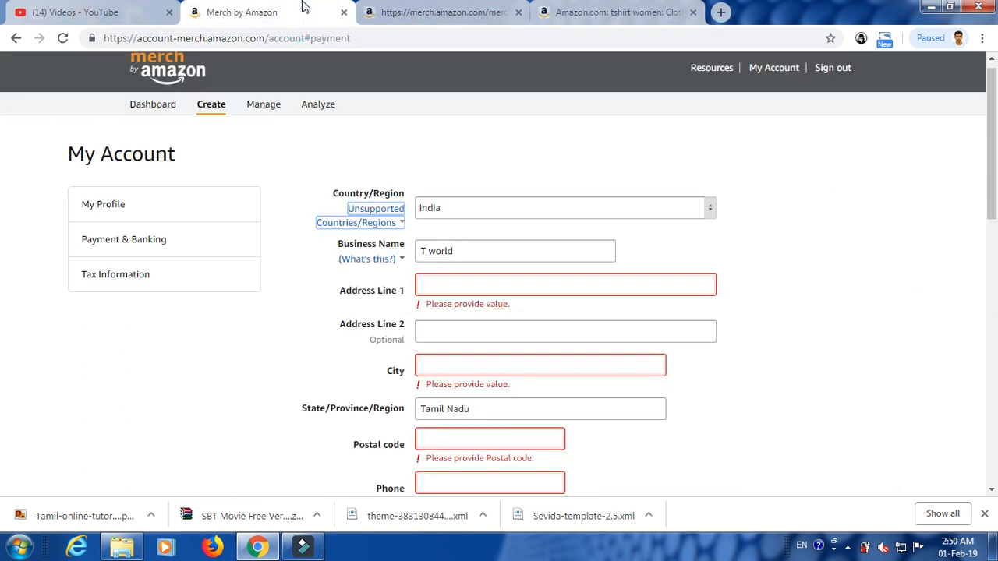
click(386, 11)
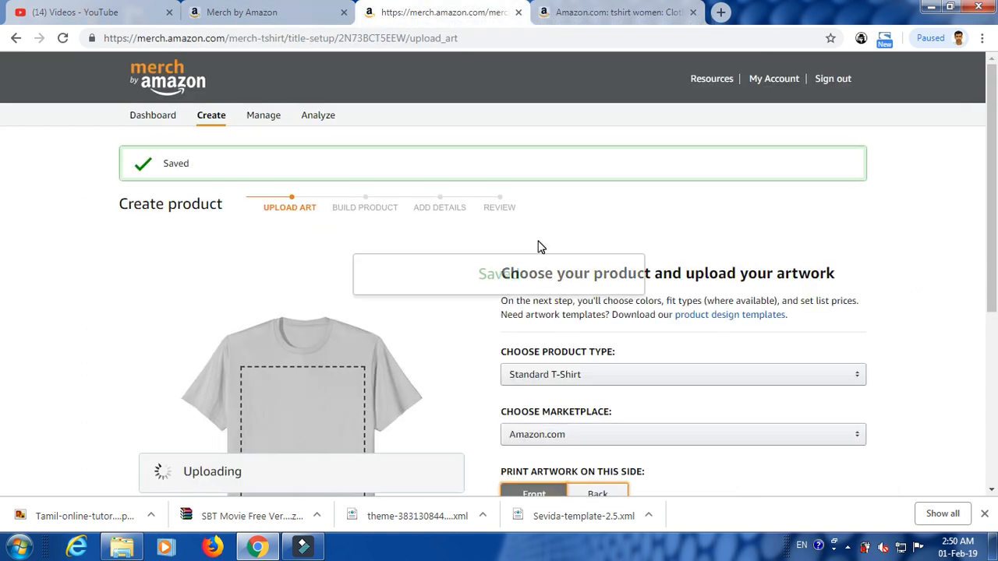
- Save the Standard T-Shirt selection with the uploaded artwork, and sign in again to continue to the product configuration
scroll(5, 429, down, 4)
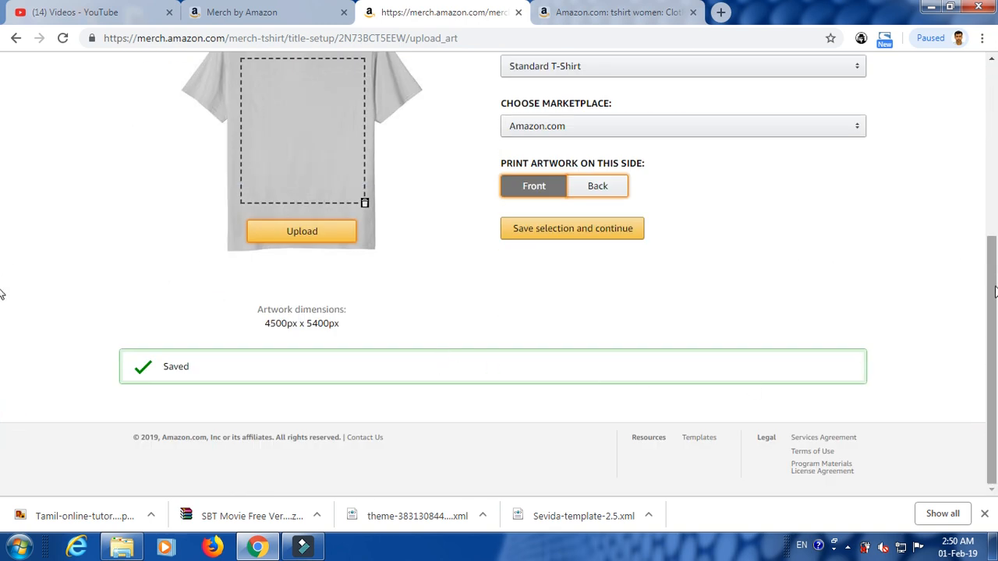
drag(994, 291, 993, 267)
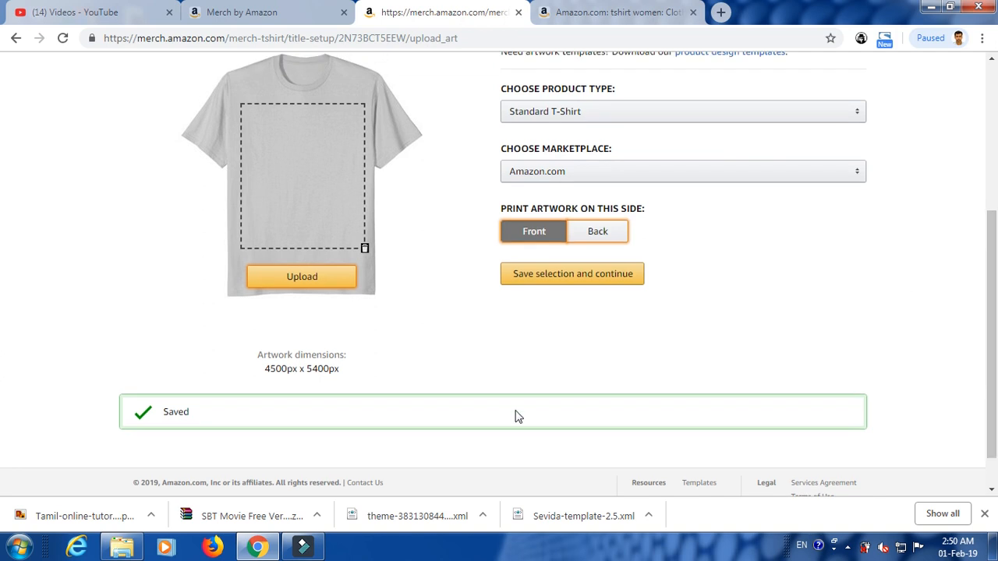
drag(345, 365, 287, 373)
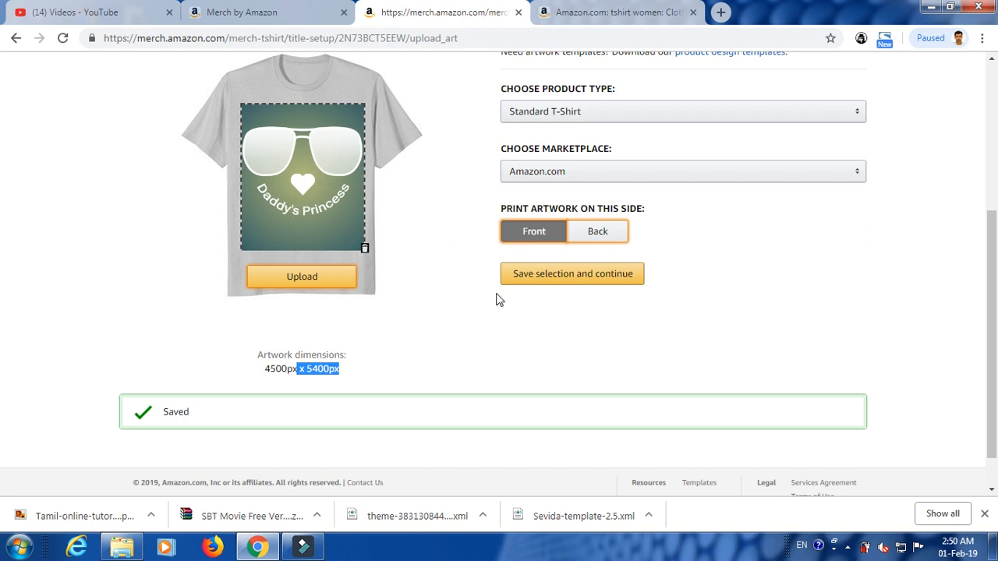
click(592, 279)
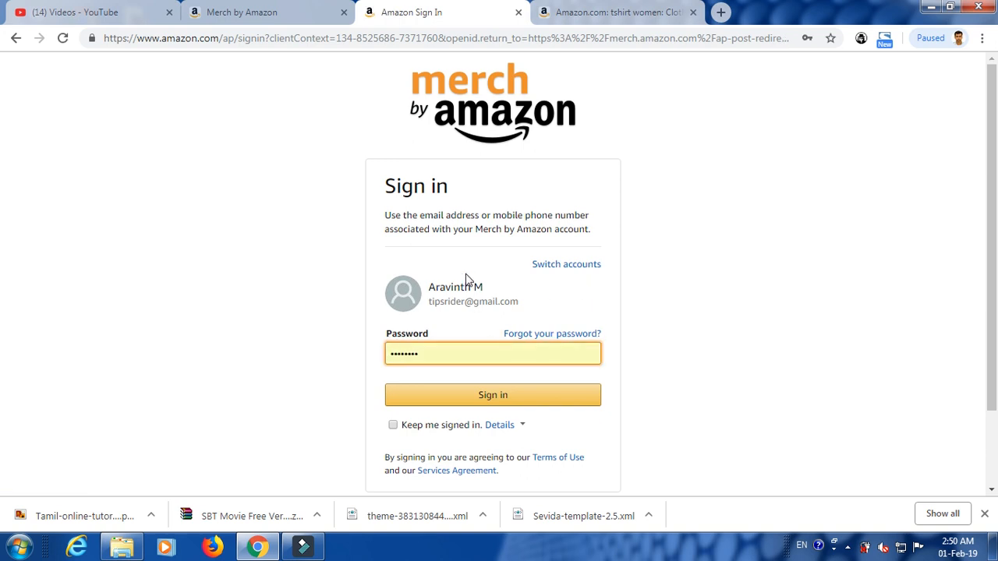
click(495, 395)
click(495, 398)
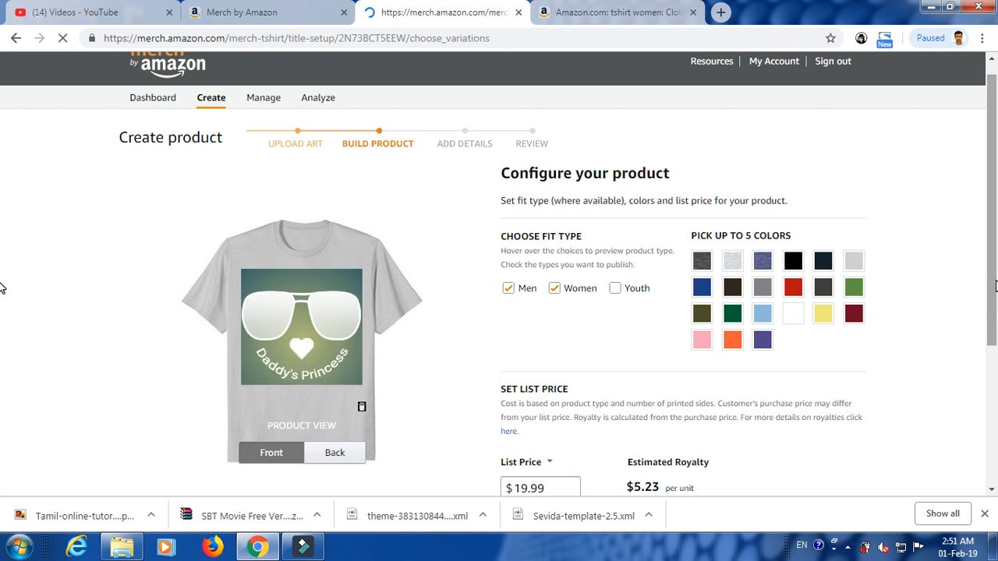
- Select the dark heather and blue heather shirt colors for the Daddy's Princess T-shirt
drag(995, 278, 995, 287)
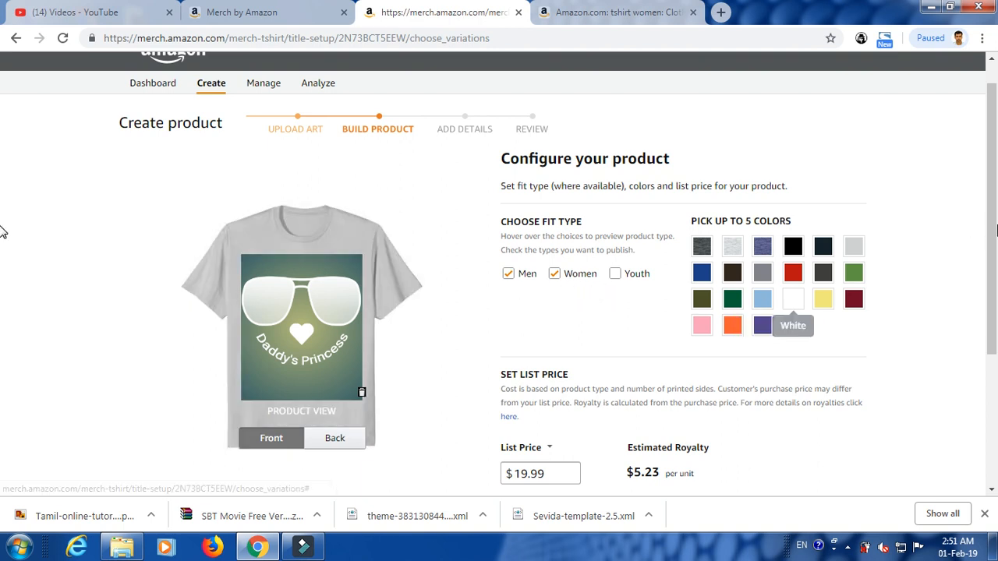
scroll(2, 234, down, 1)
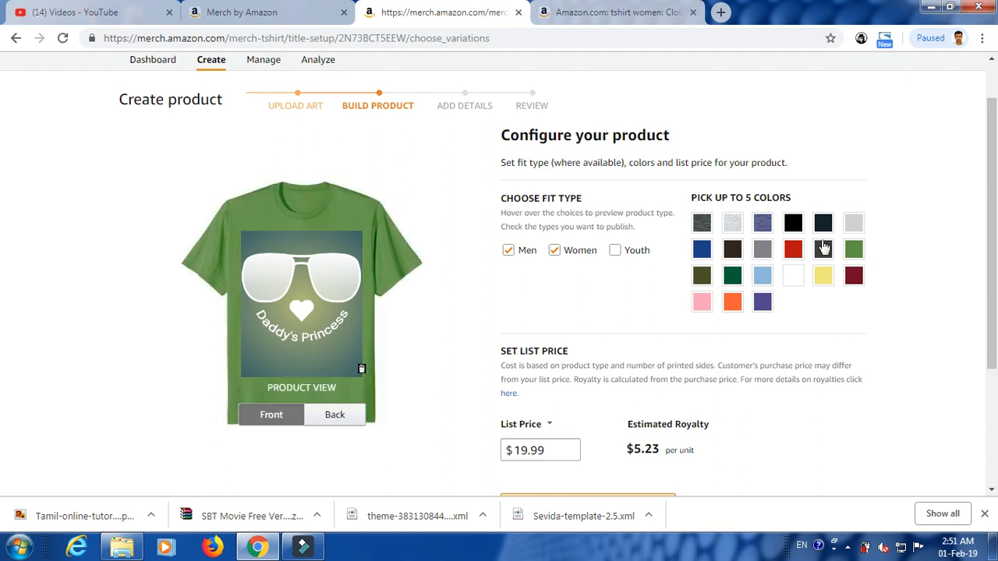
click(702, 224)
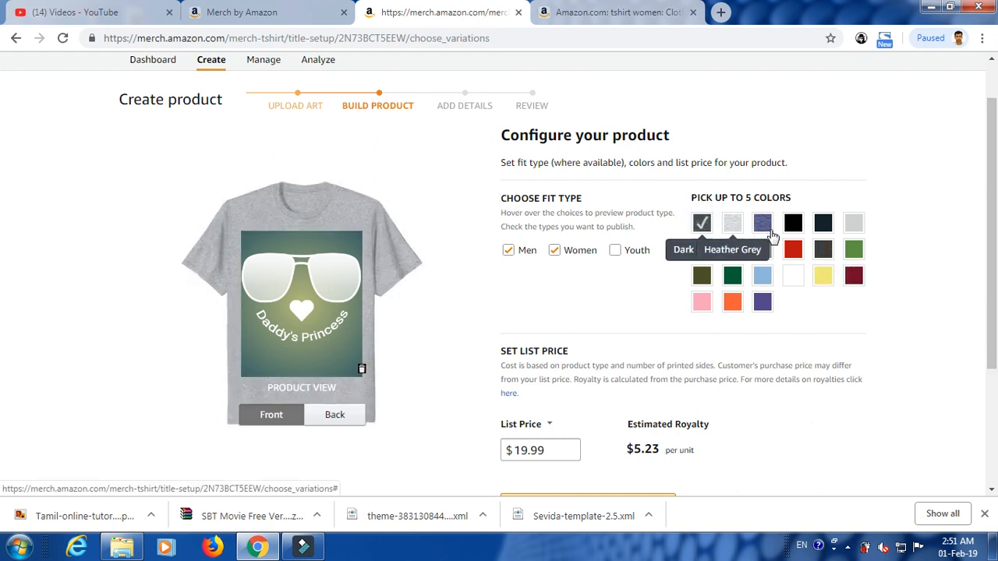
click(764, 226)
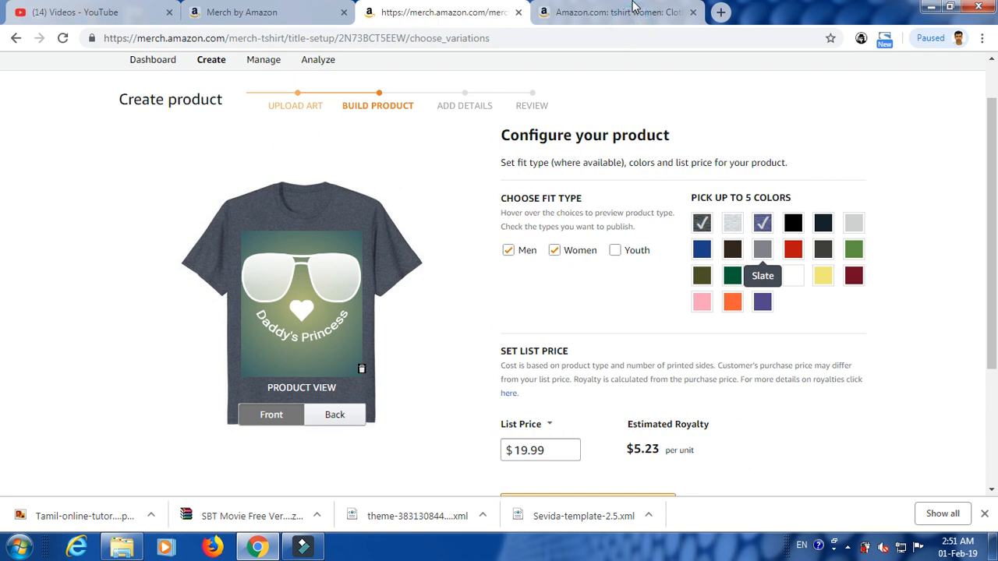
- Compare the product configuration with the women's T-shirt listings on Amazon, and examine the list price and estimated royalty section
click(614, 18)
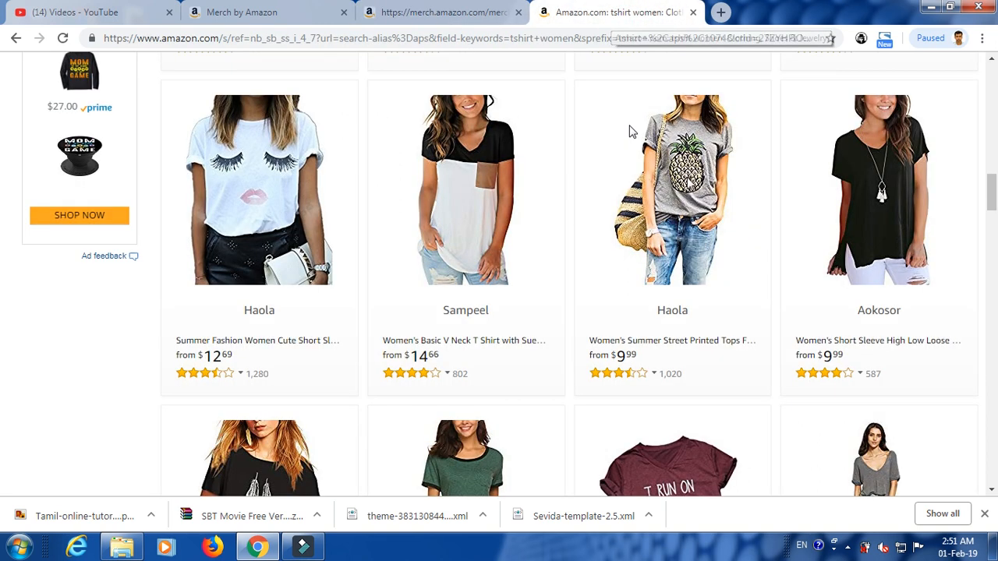
click(421, 6)
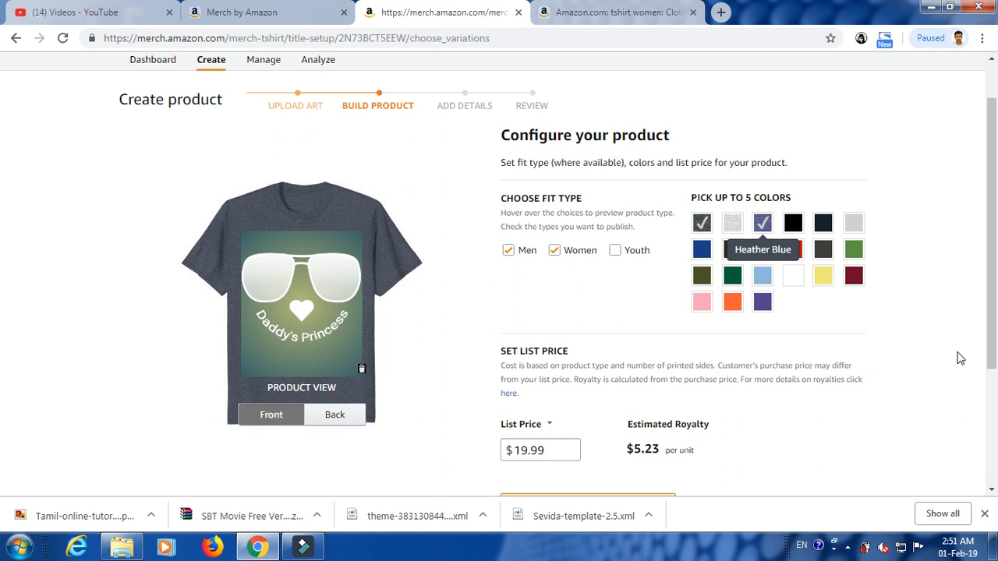
drag(993, 357, 994, 407)
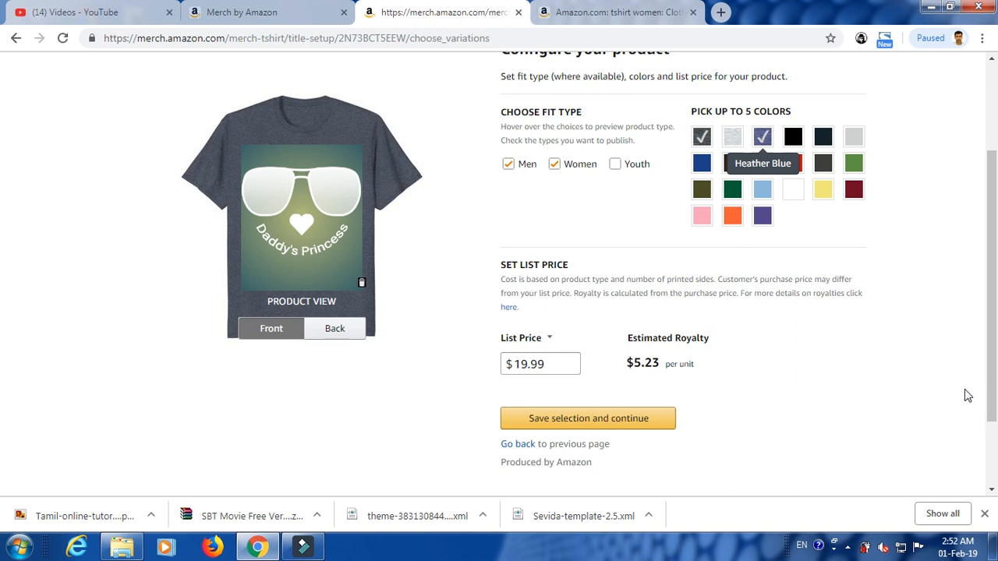
mouse_move(994, 402)
mouse_down()
mouse_move(993, 436)
mouse_move(993, 410)
mouse_up()
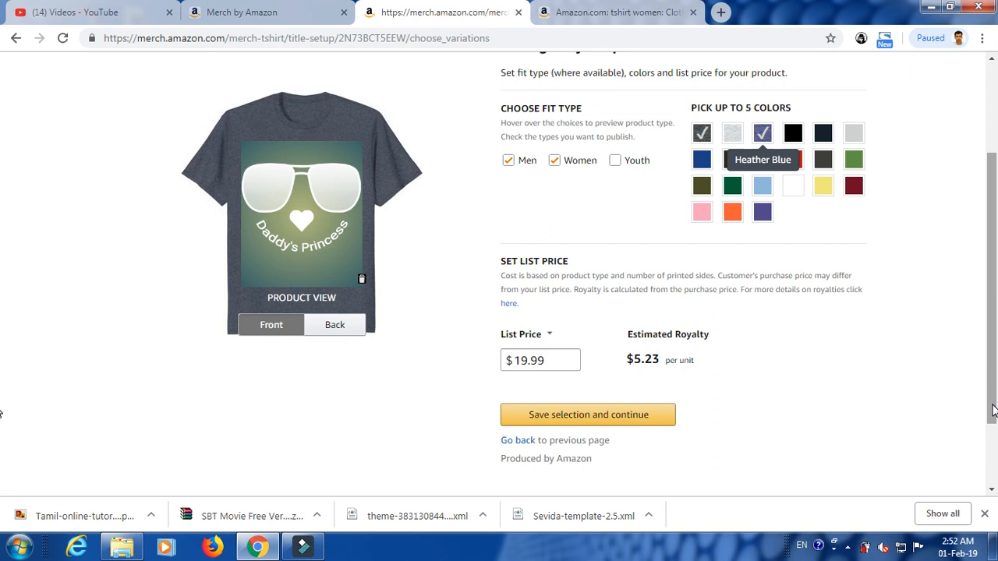
mouse_move(993, 411)
mouse_down()
mouse_move(990, 347)
mouse_move(992, 394)
mouse_up()
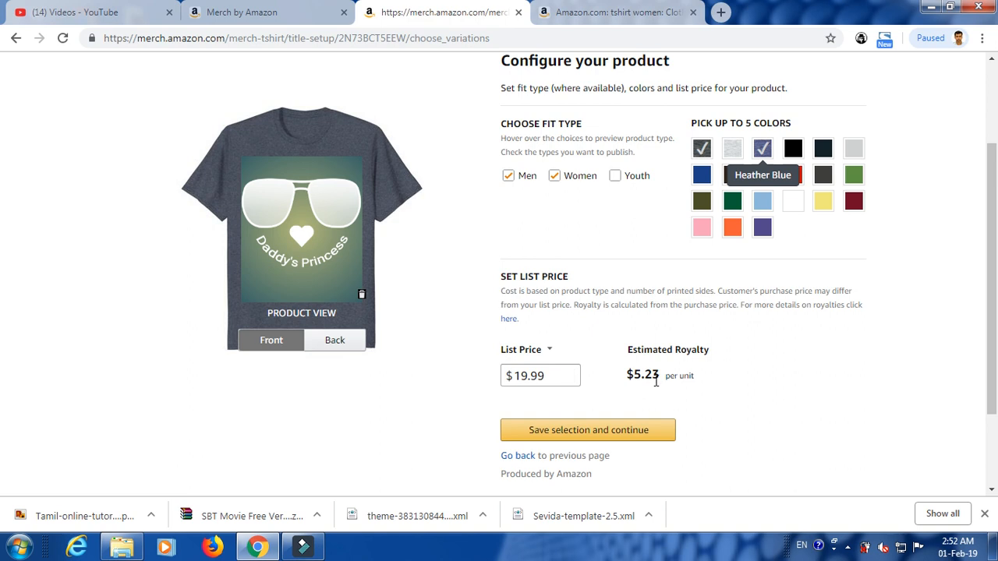
- Set the T-shirt's list price to $15.99
click(552, 375)
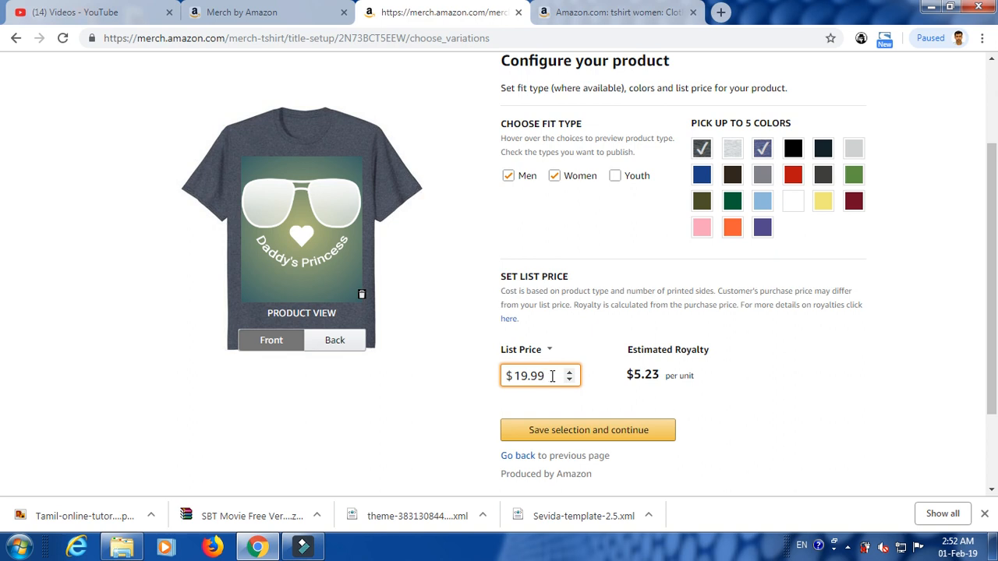
key(BackSpace)
key(BackSpace)
key(BackSpace)
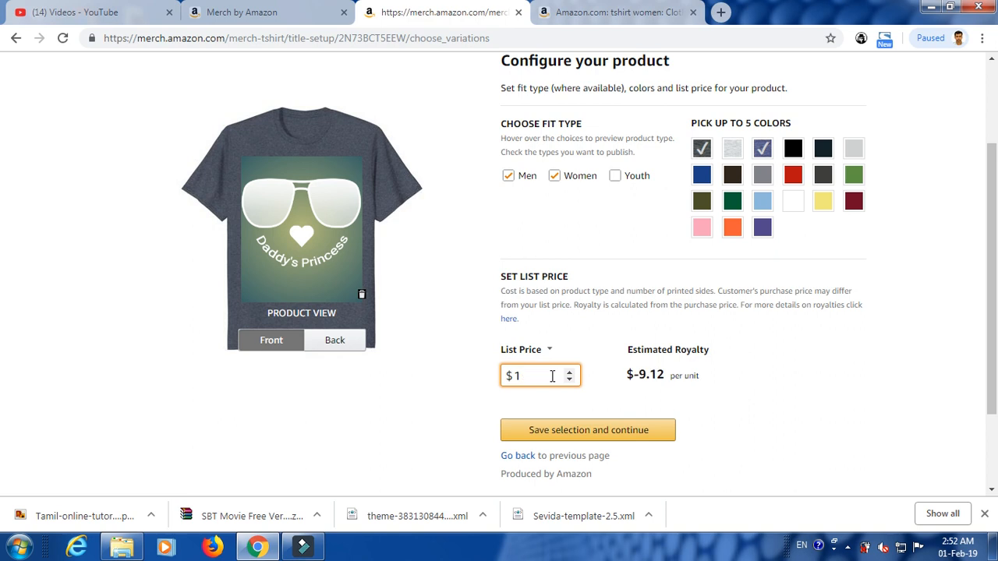
text(5.99)
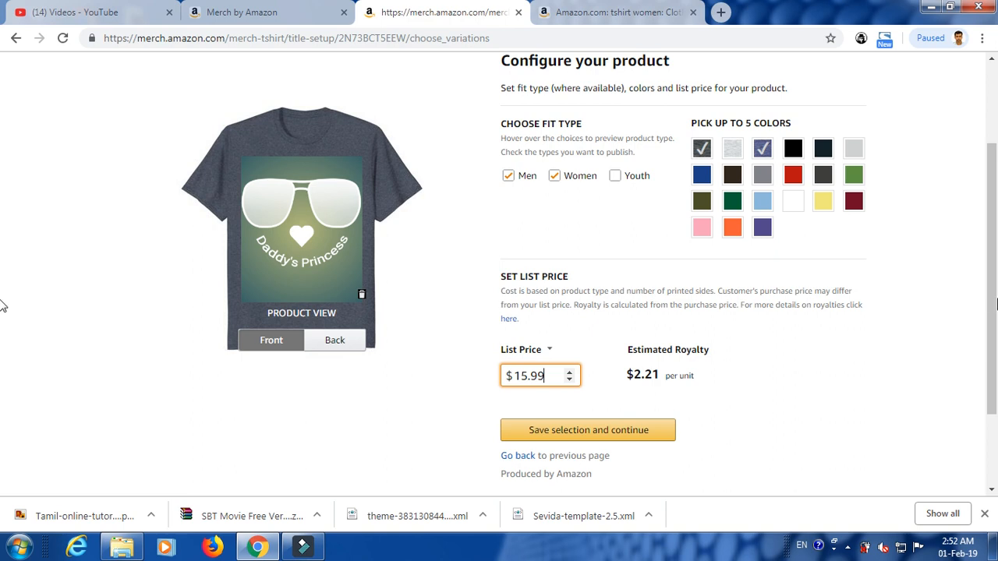
- Review the fit, color and price configuration, and save the selection to continue to the product details
scroll(4, 289, up, 1)
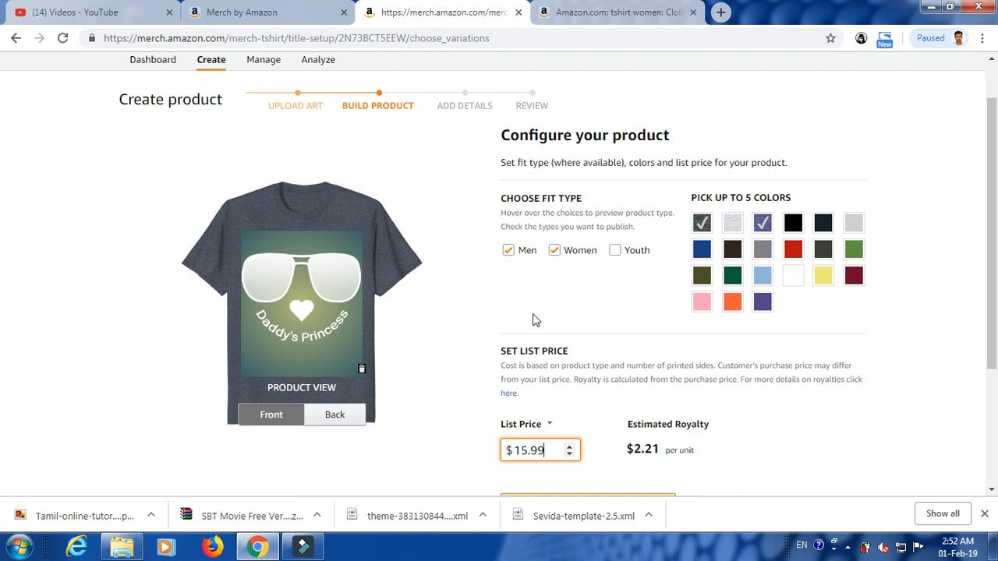
drag(993, 345, 994, 449)
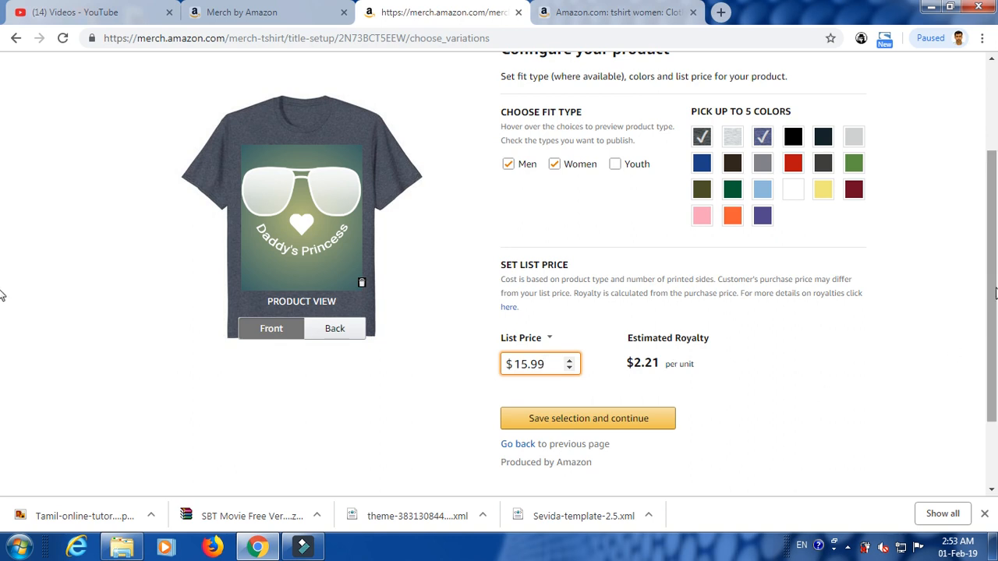
mouse_move(994, 287)
mouse_down()
mouse_move(995, 324)
mouse_move(994, 279)
mouse_up()
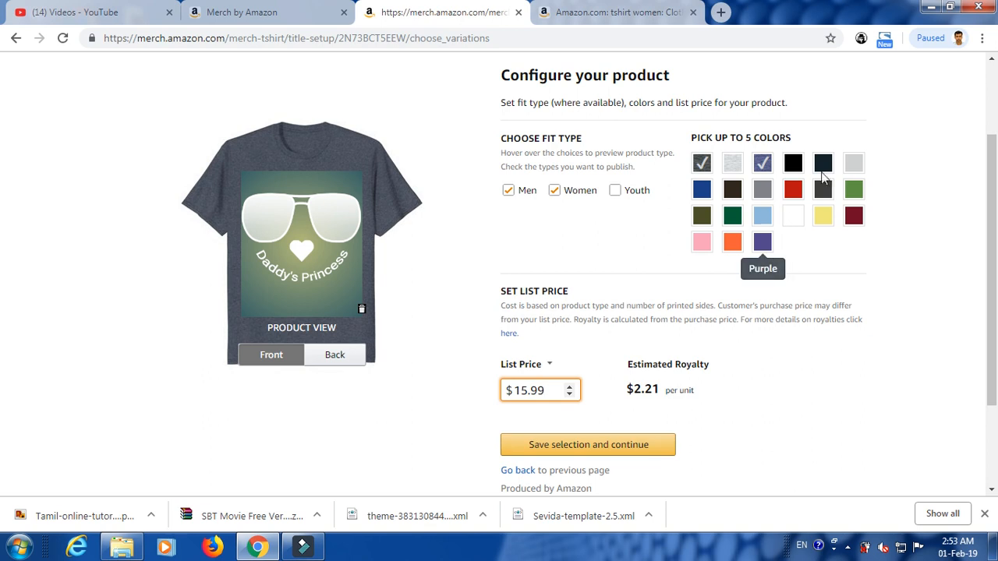
click(600, 455)
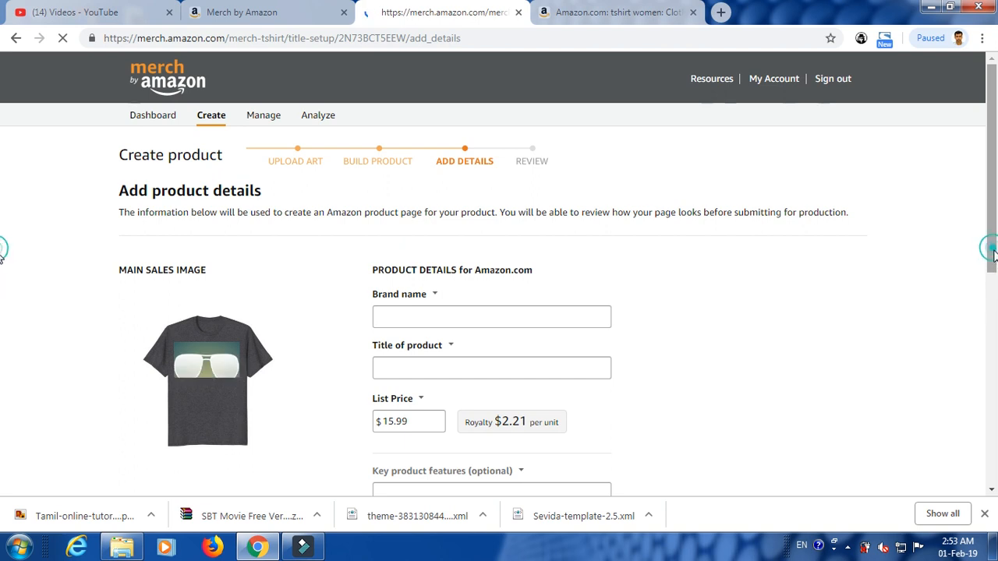
- Enter "womens tshirt" as the title of the product
scroll(410, 372, down, 1)
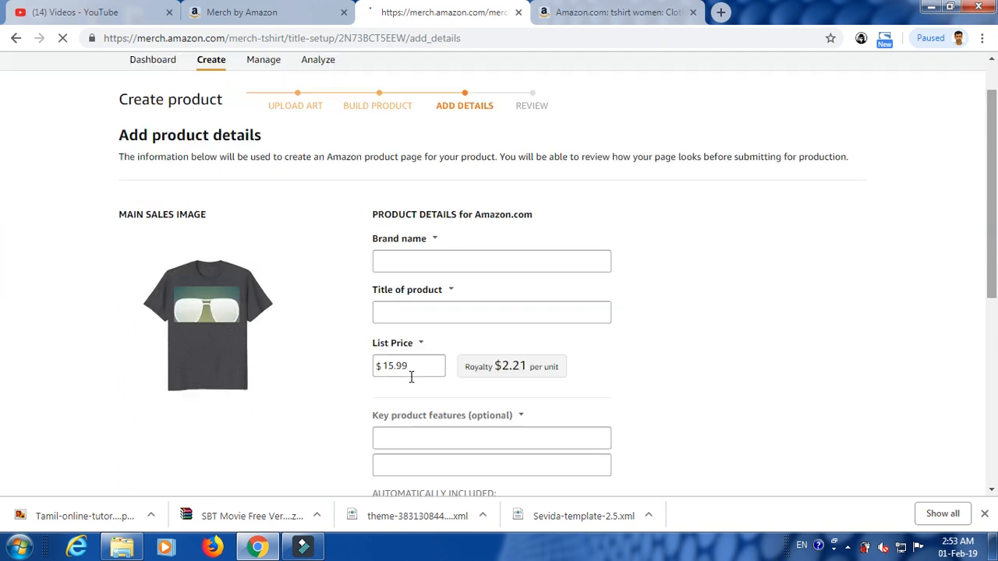
scroll(415, 315, down, 1)
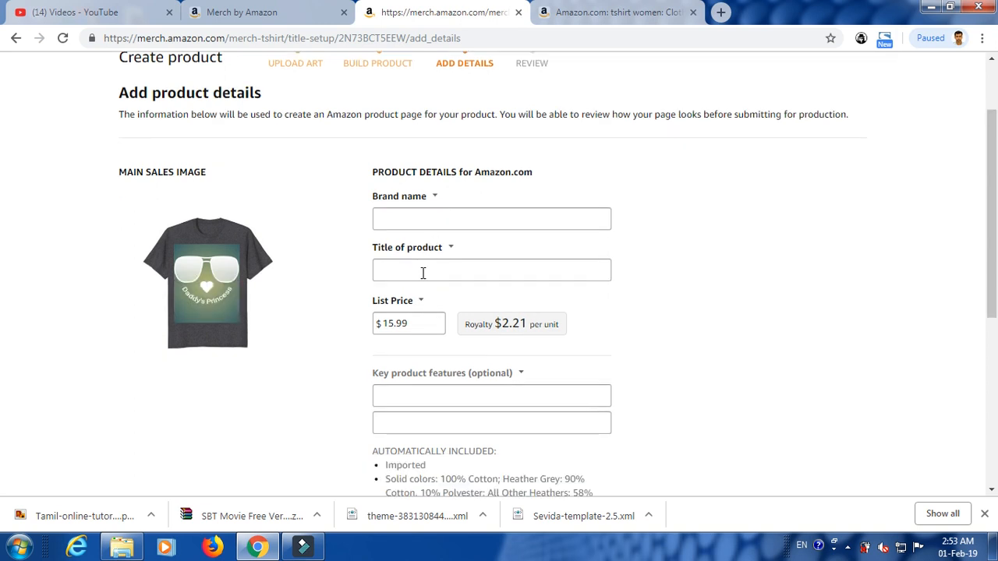
click(421, 272)
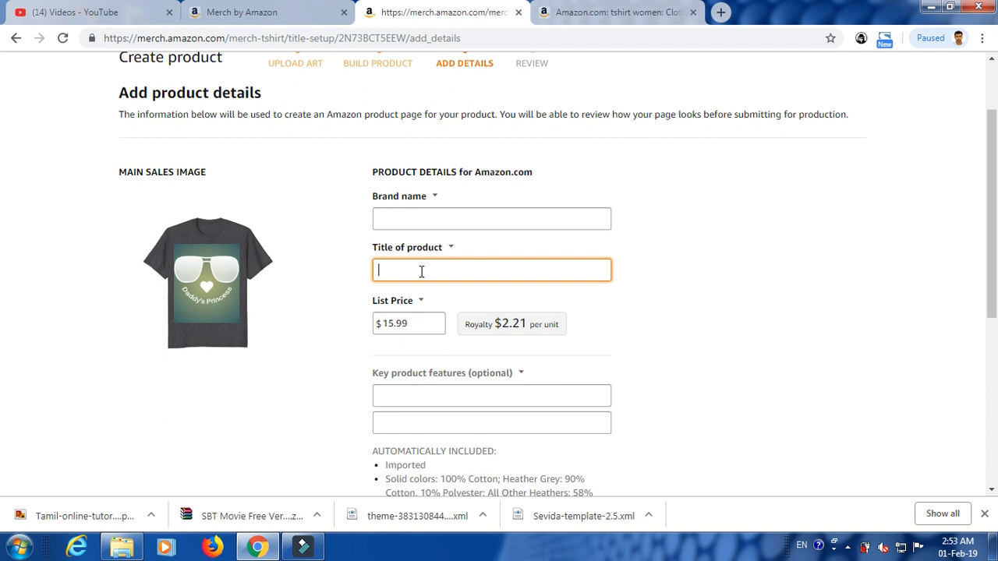
text(womens tshirt)
- Compare the product details form with the Amazon T-shirt listings, and examine its optional key features, automatically included details and description fields
click(629, 8)
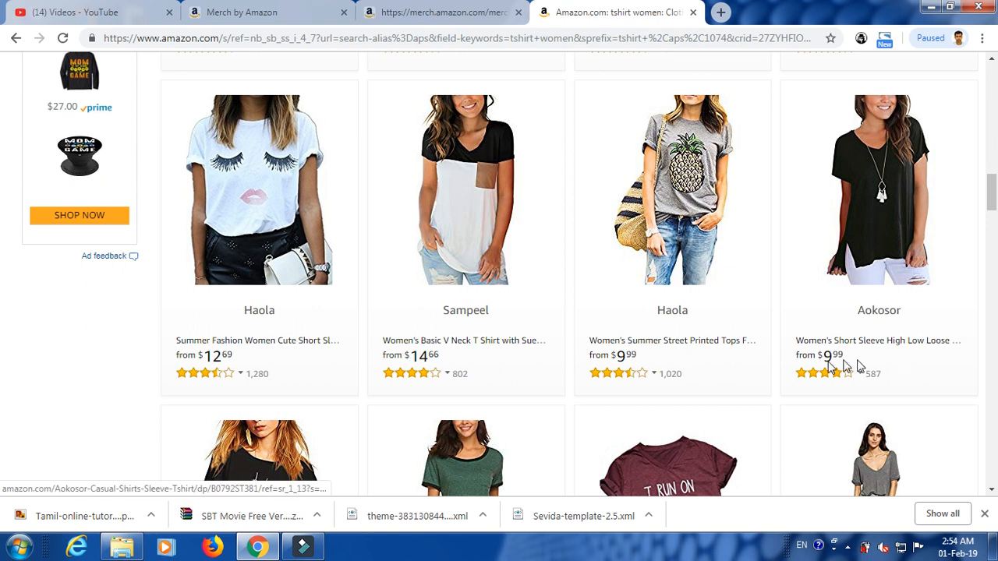
click(420, 8)
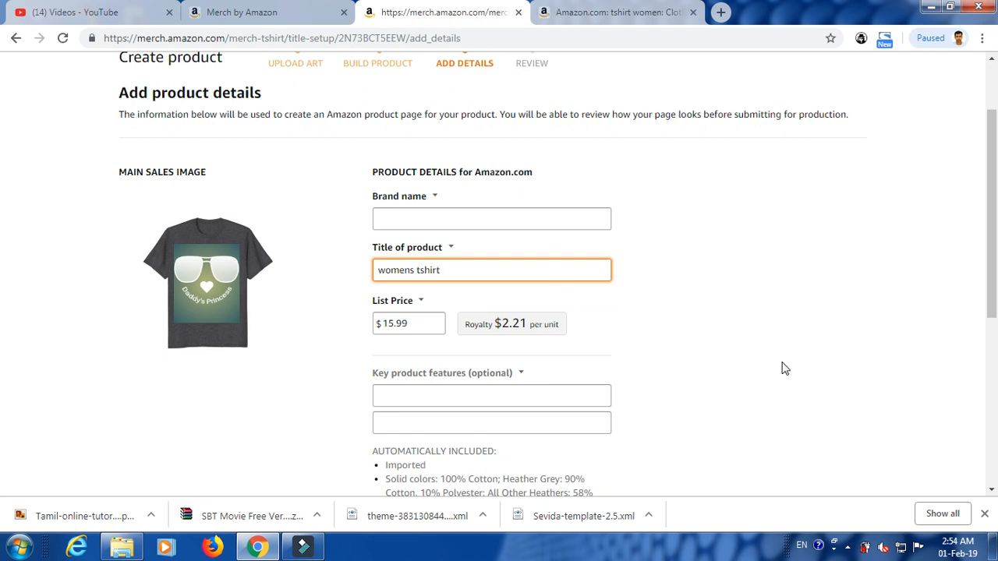
drag(994, 255, 995, 319)
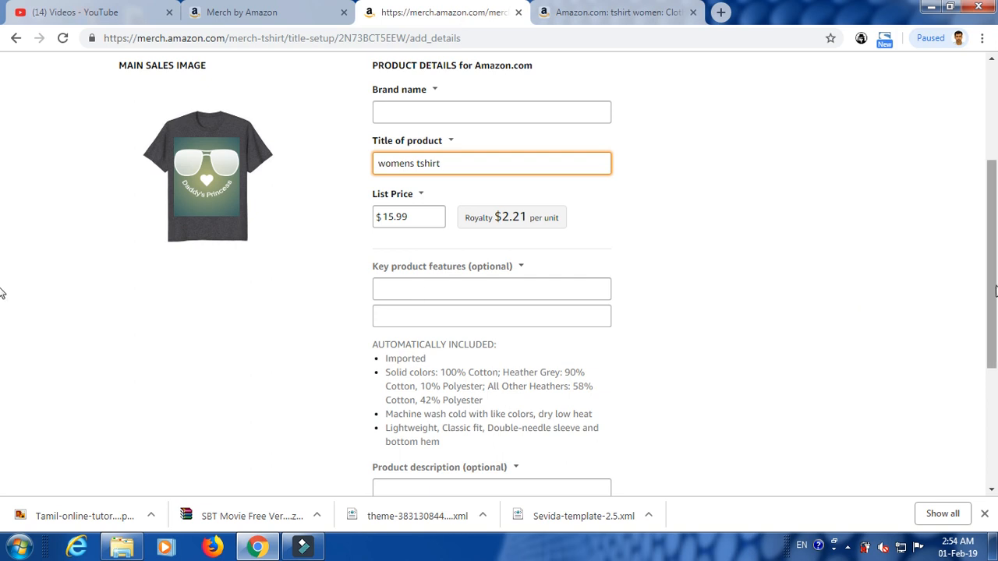
click(607, 14)
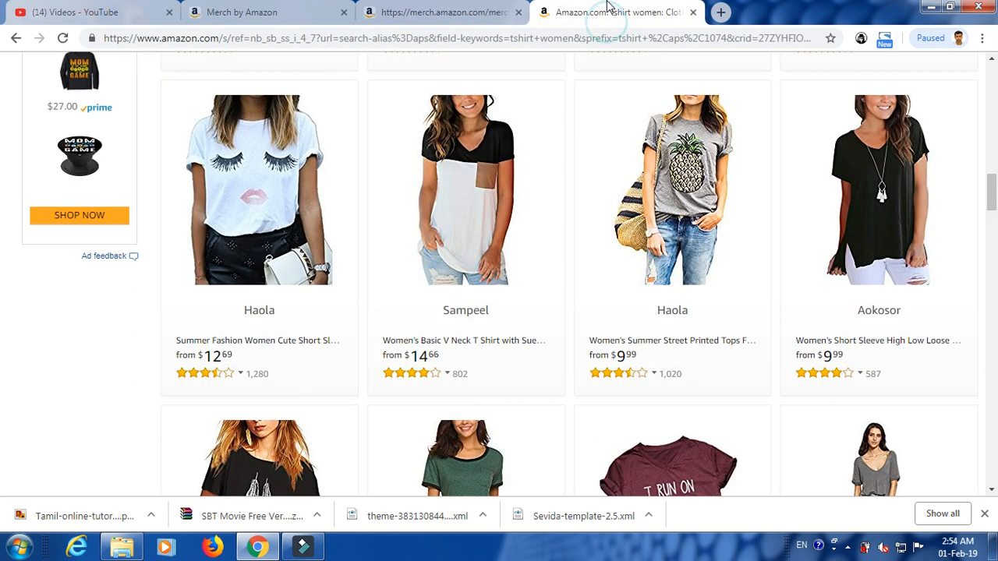
click(418, 15)
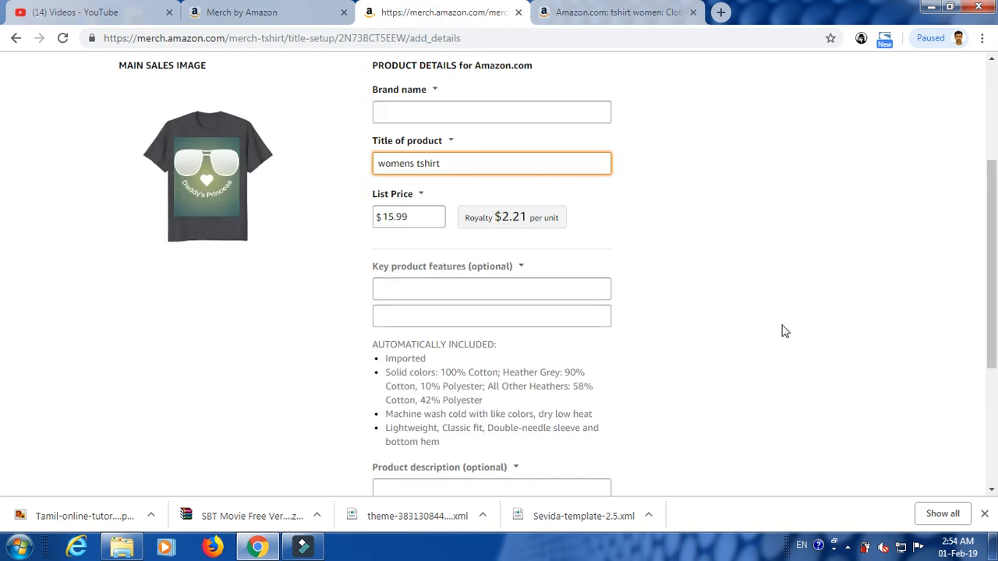
scroll(2, 336, down, 1)
scroll(2, 335, down, 2)
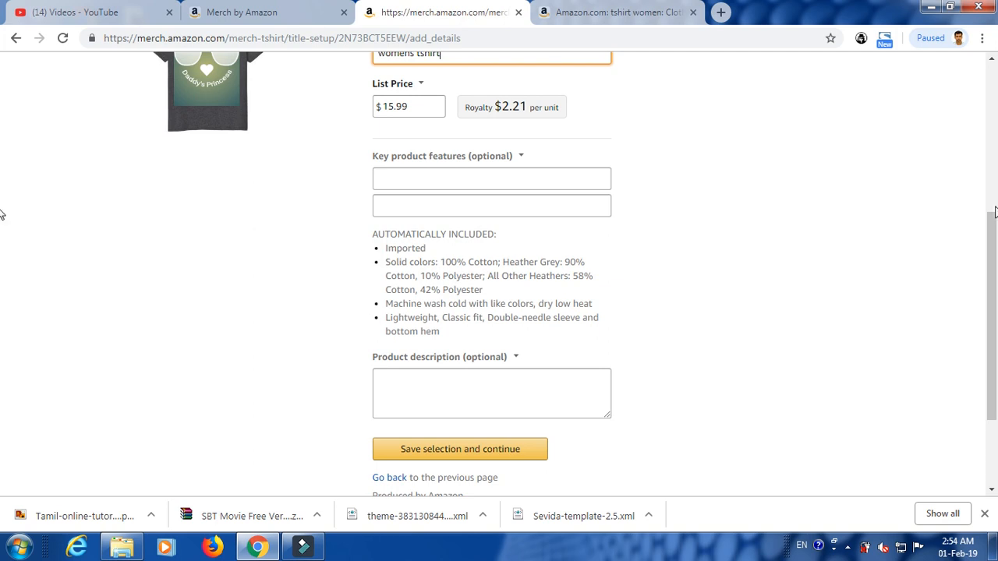
scroll(2, 243, up, 1)
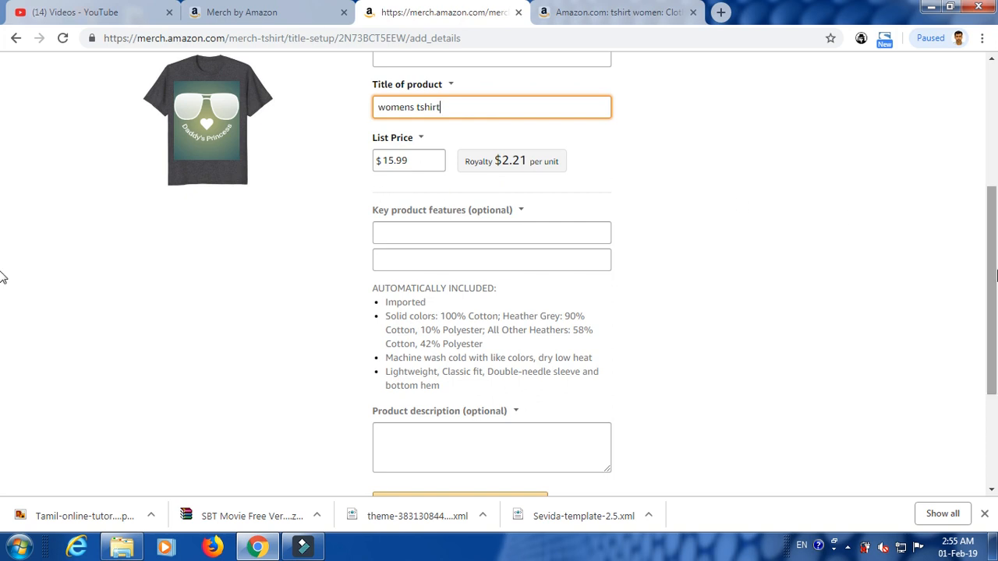
drag(996, 270, 995, 252)
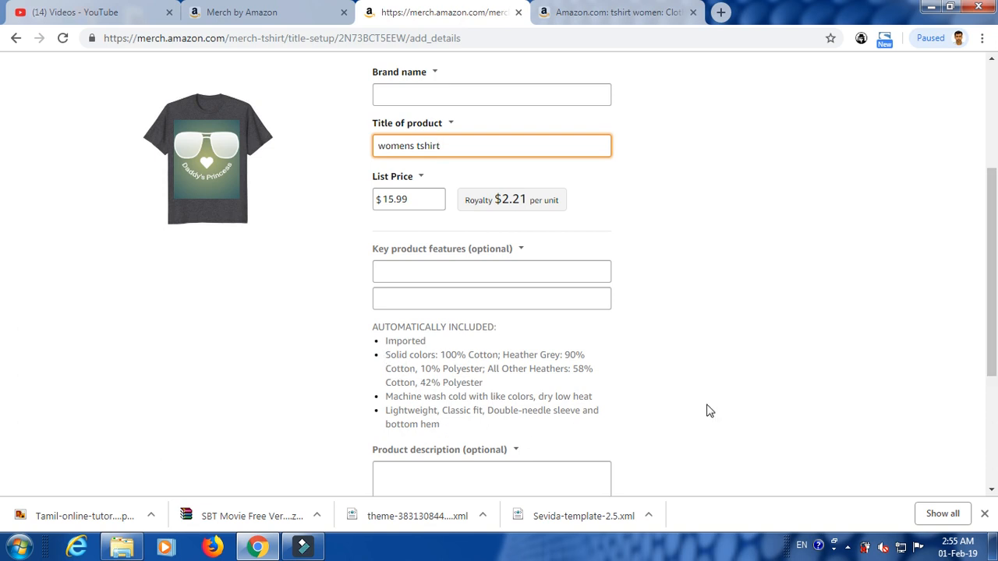
click(996, 417)
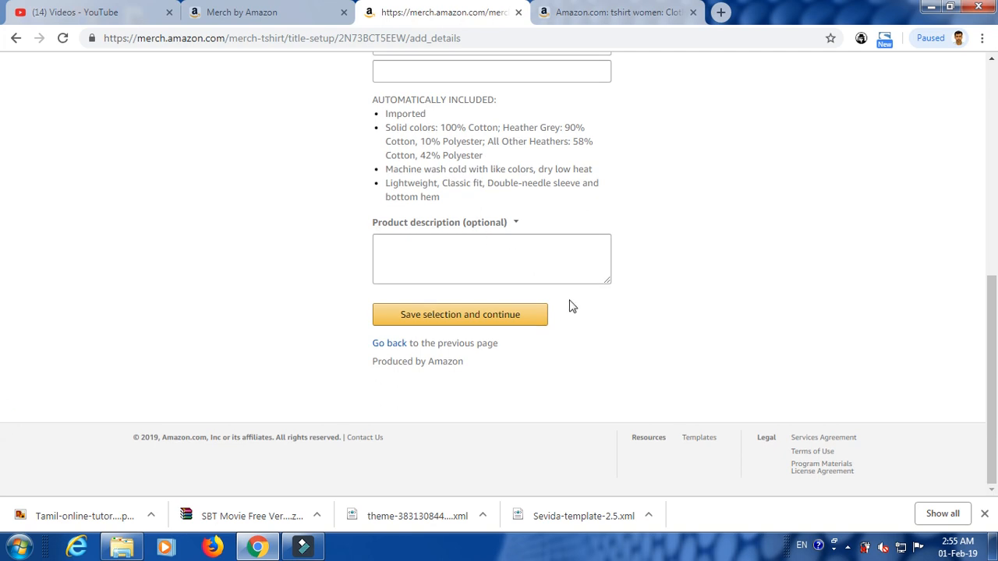
scroll(5, 116, up, 5)
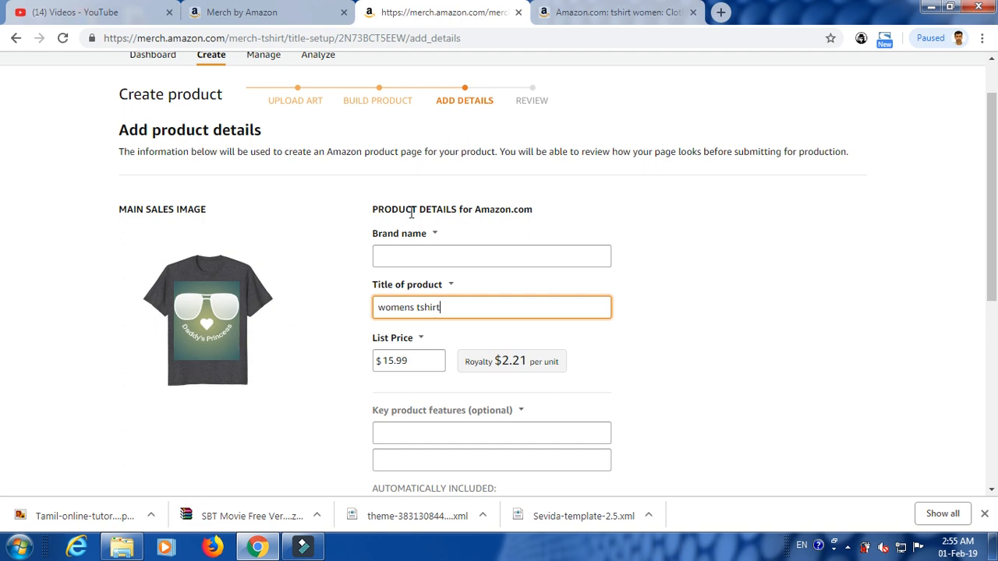
- Browse the women's T-shirt search results on Amazon for comparable designs and prices, and return to the end of the product details form
click(633, 12)
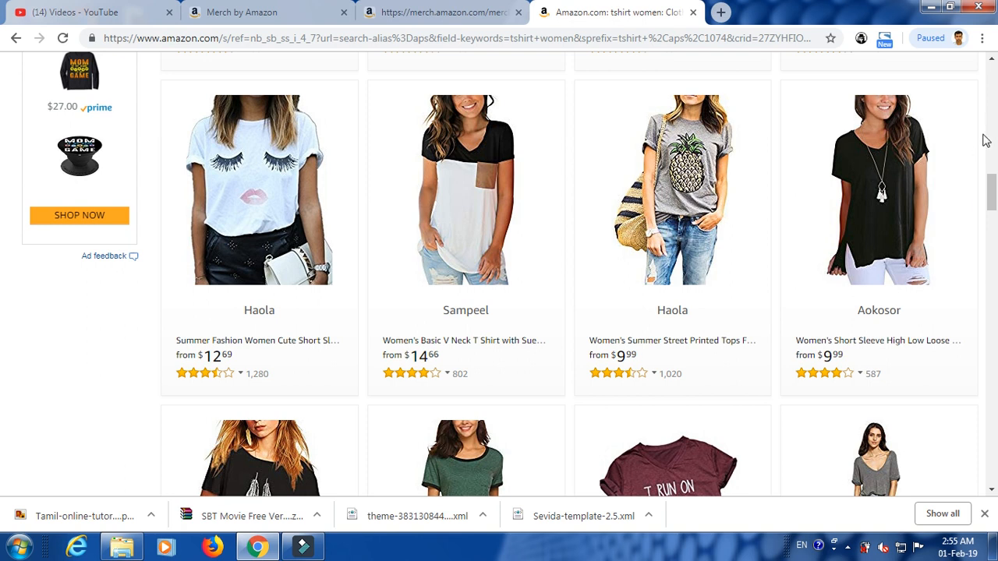
click(434, 10)
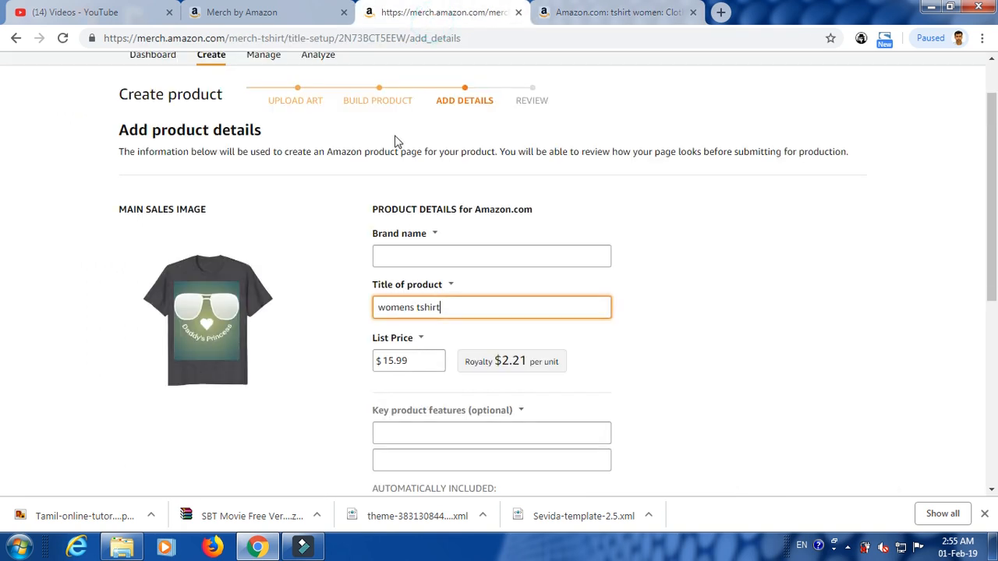
click(576, 16)
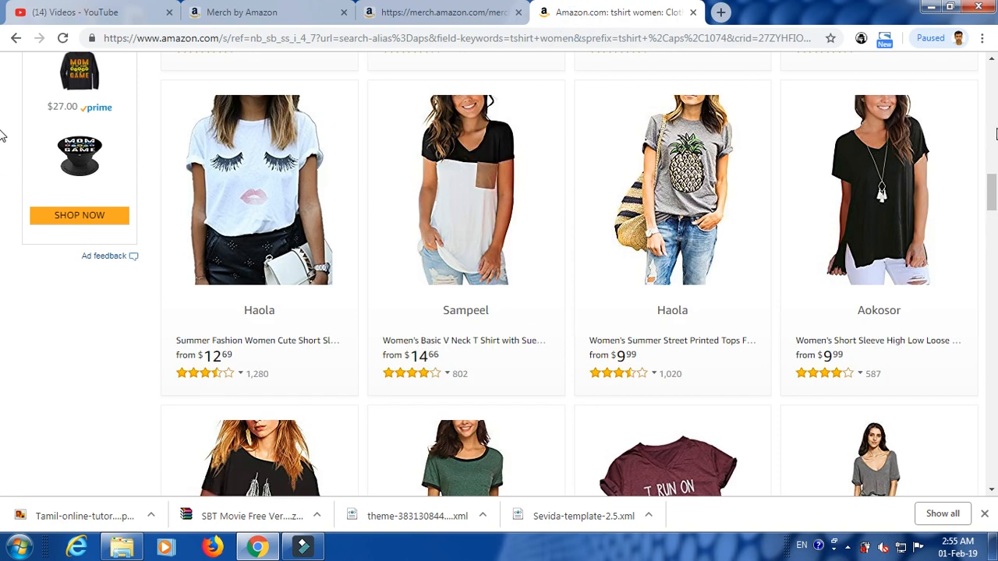
scroll(372, 127, up, 10)
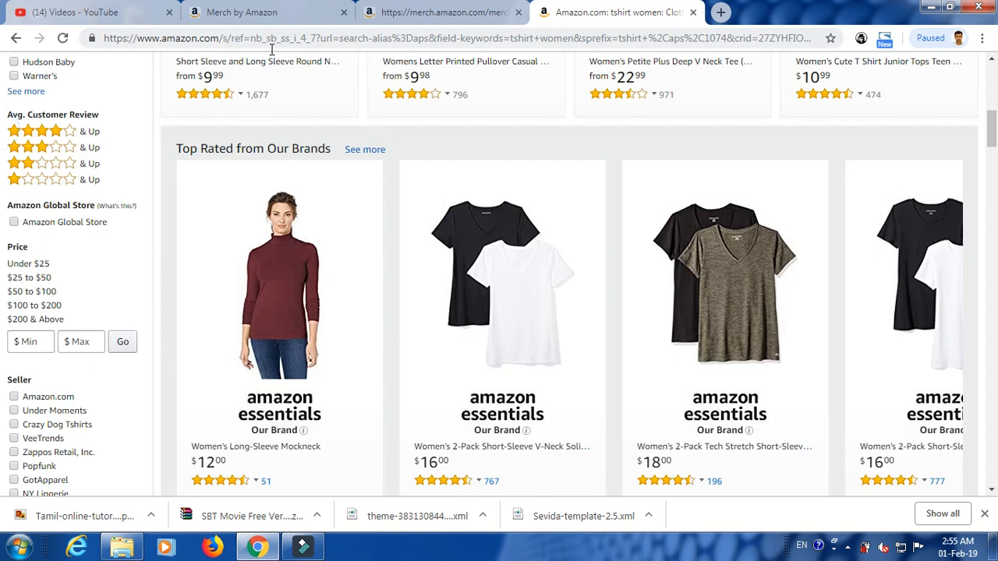
scroll(4, 409, down, 15)
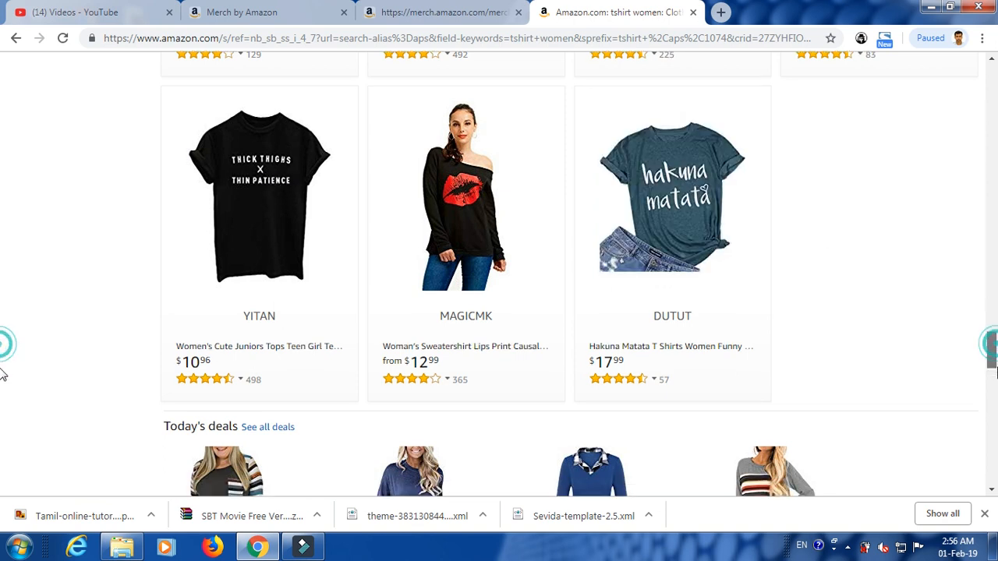
scroll(2, 375, down, 4)
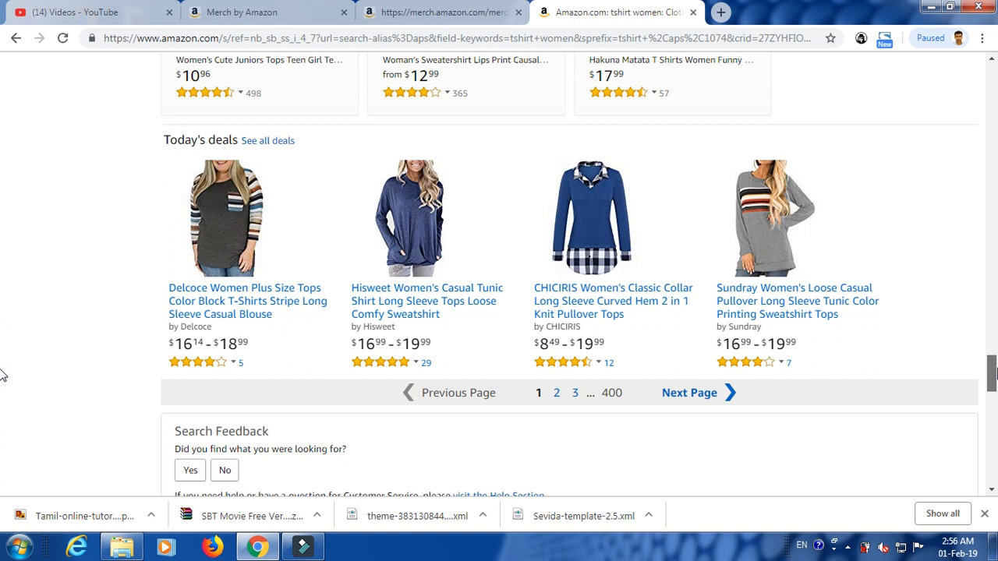
scroll(3, 375, up, 11)
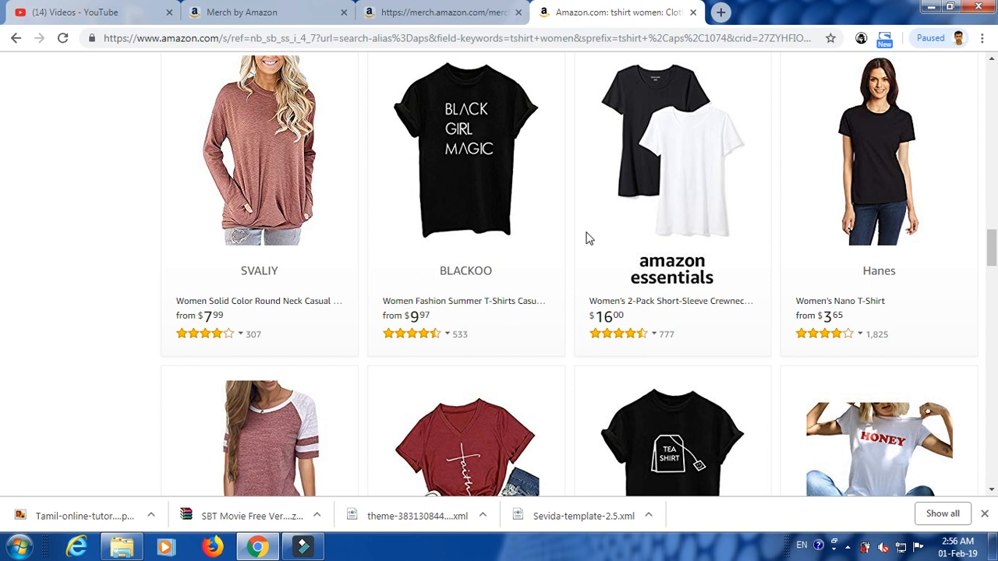
click(439, 9)
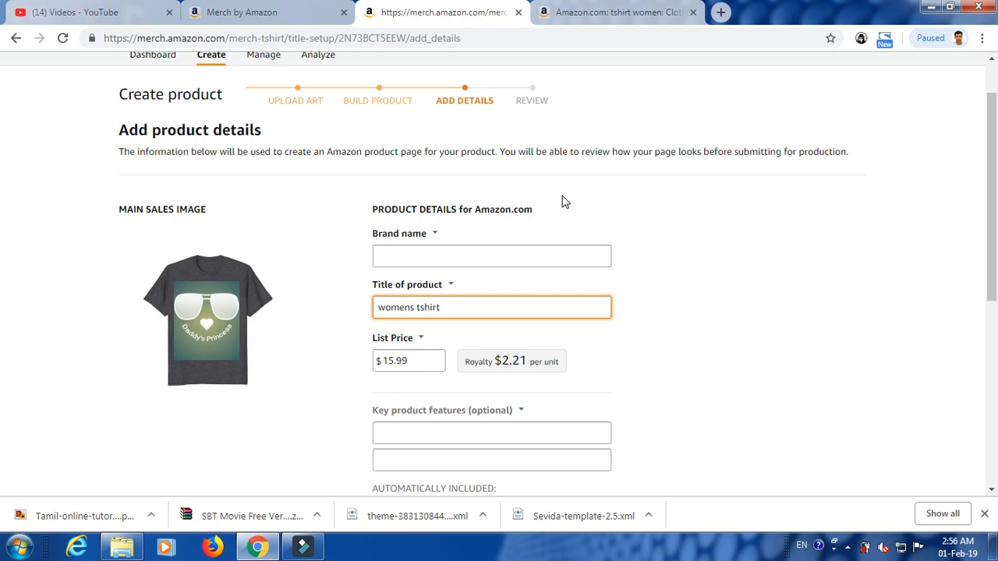
scroll(2, 429, down, 4)
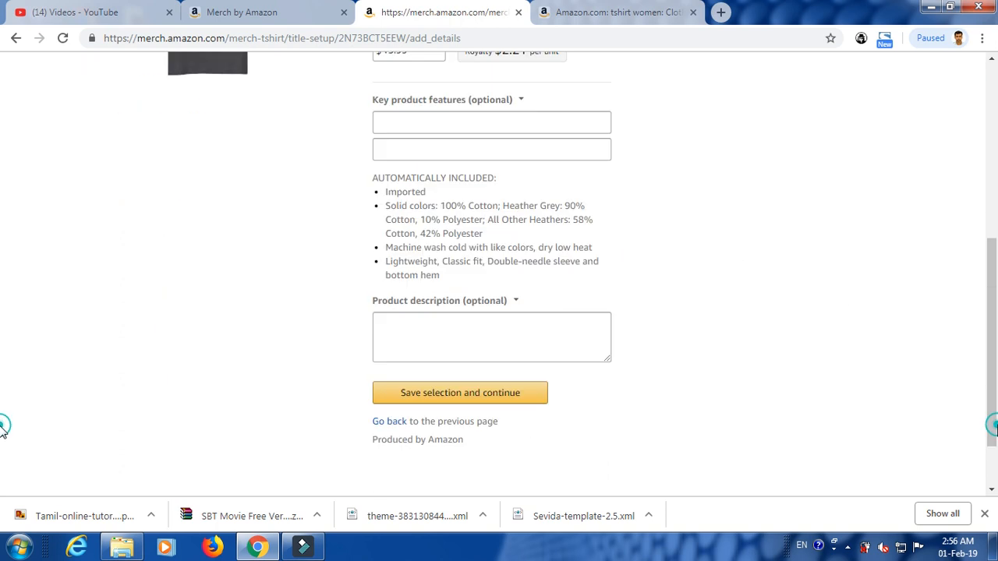
scroll(2, 429, down, 1)
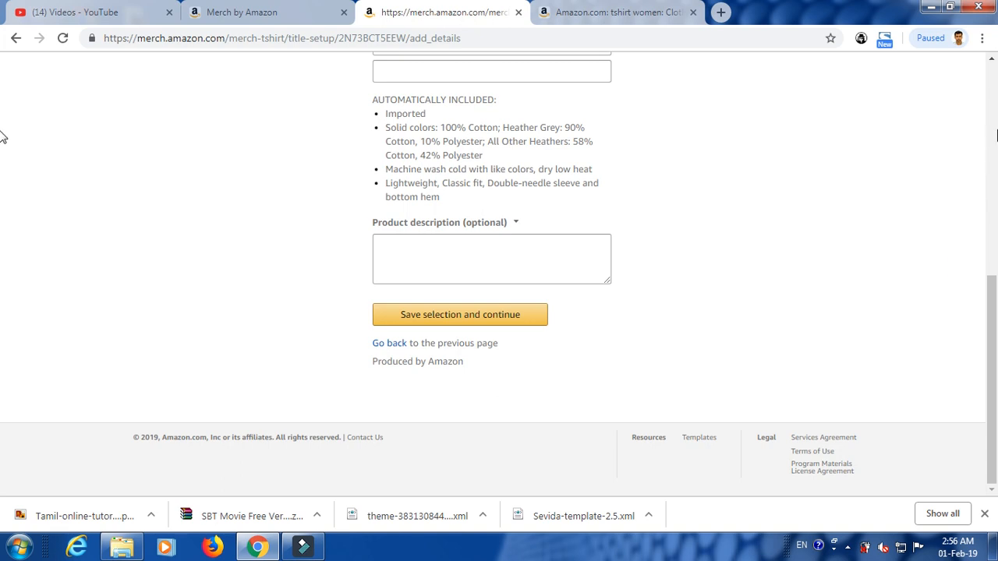
- Compare the brand name field of the product details form with the brands on Amazon's women's T-shirt listings, and return to the form
scroll(2, 136, up, 5)
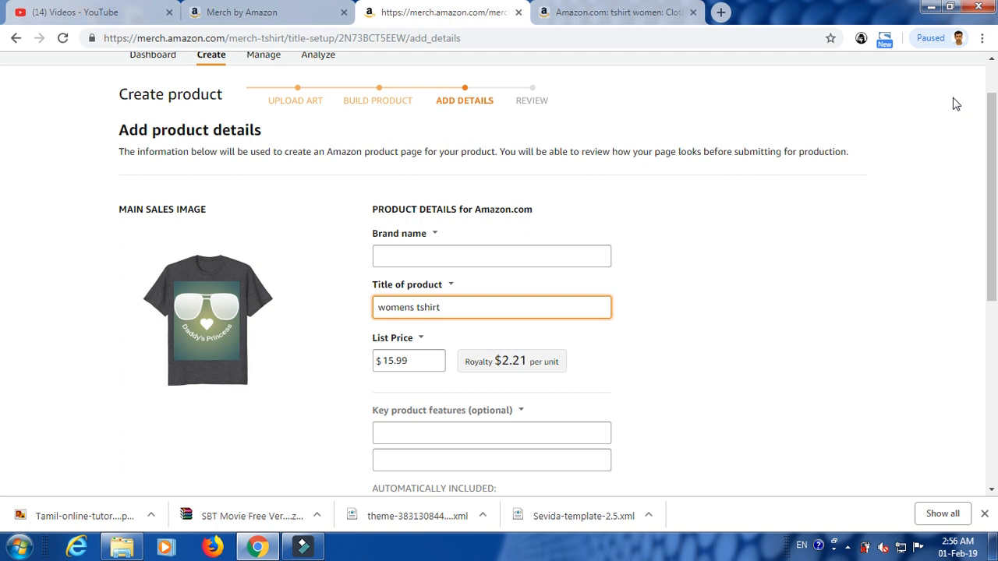
scroll(988, 89, up, 1)
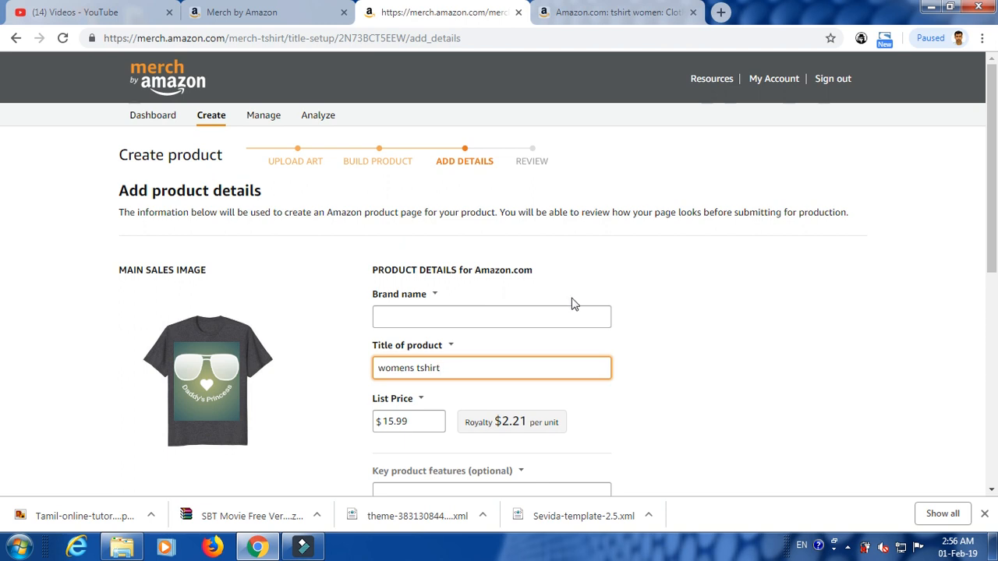
click(598, 14)
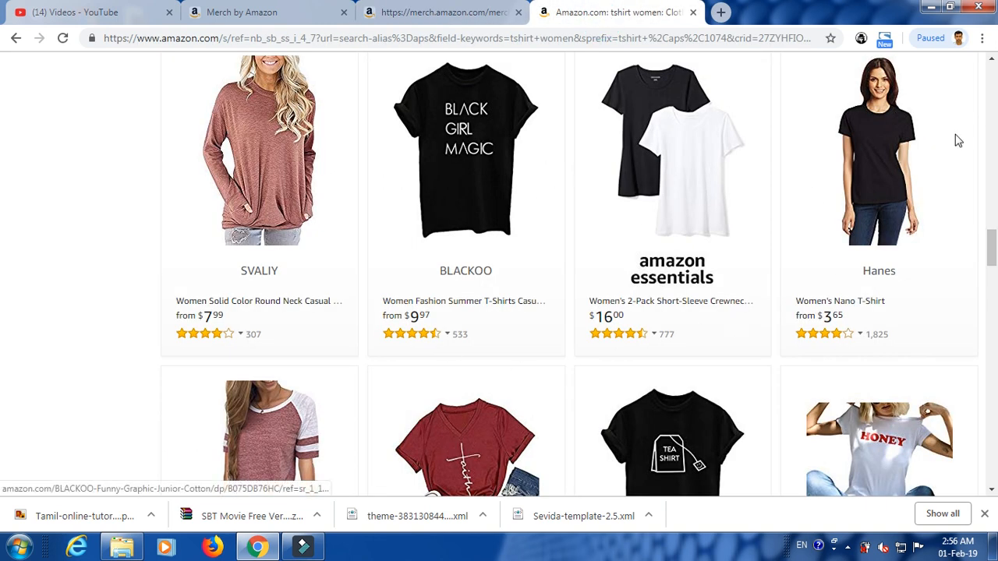
scroll(4, 111, up, 4)
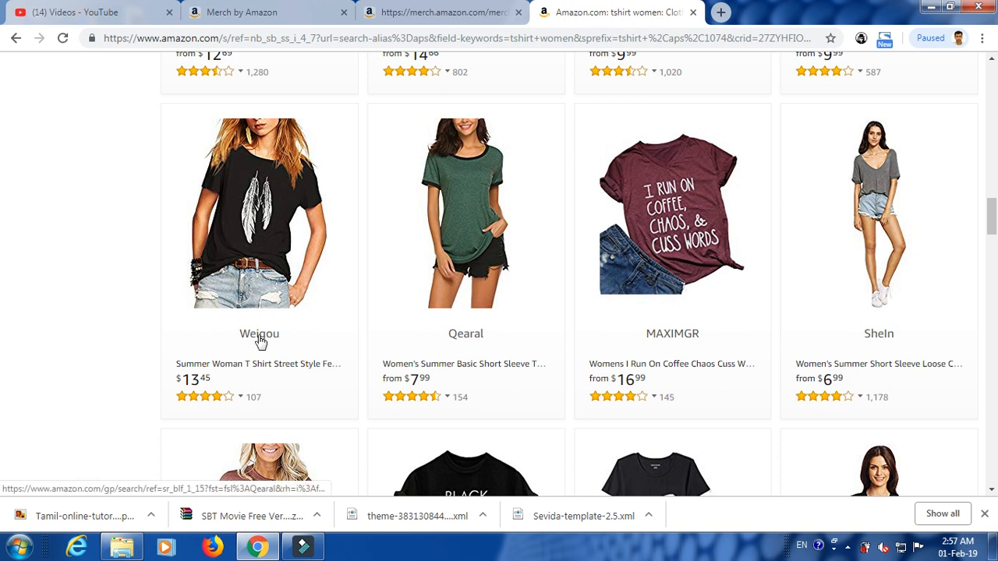
click(427, 6)
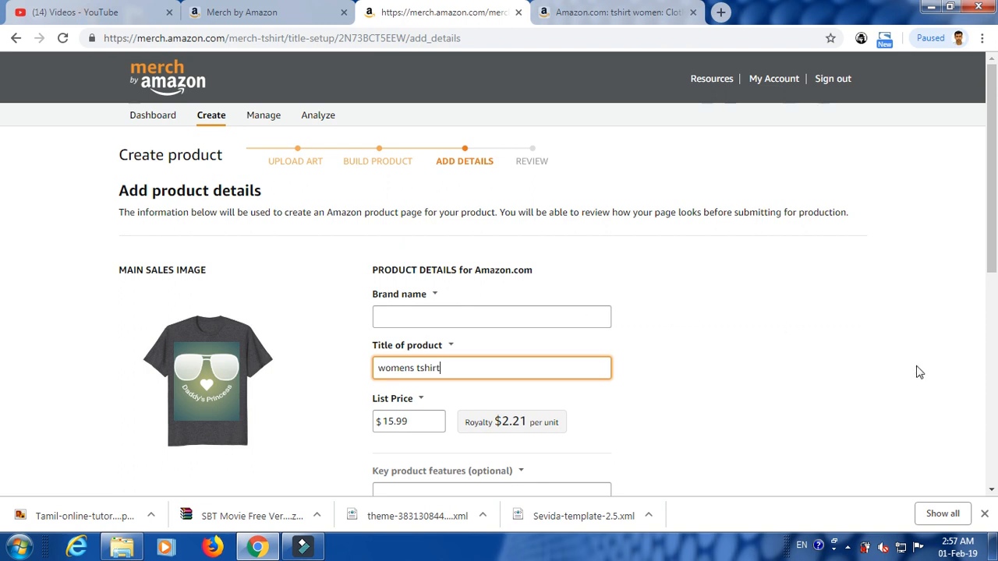
- Review the form's list price, per-unit royalty, optional features and description fields, checking the Amazon T-shirt listings once more for comparison
click(992, 491)
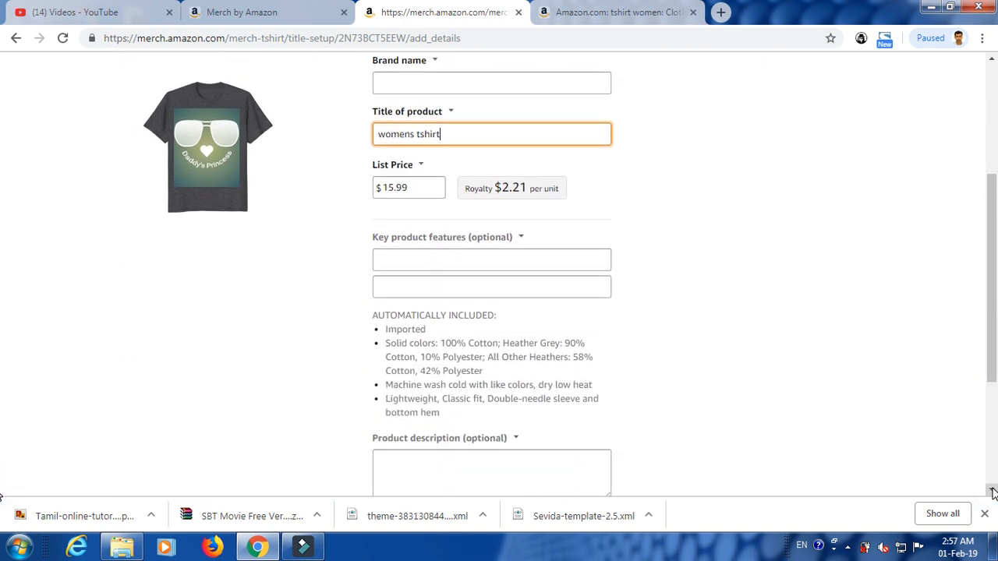
click(992, 491)
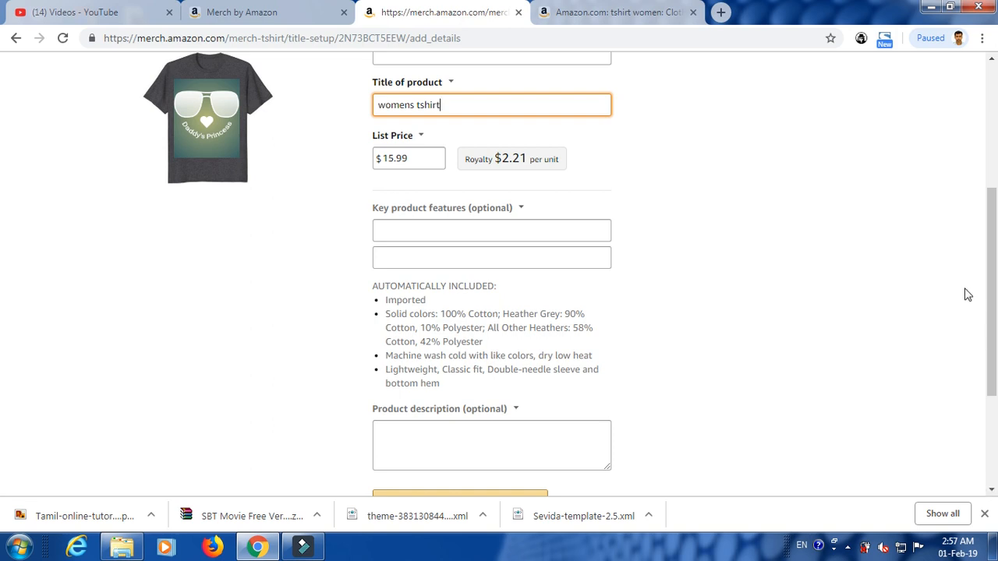
scroll(3, 127, up, 4)
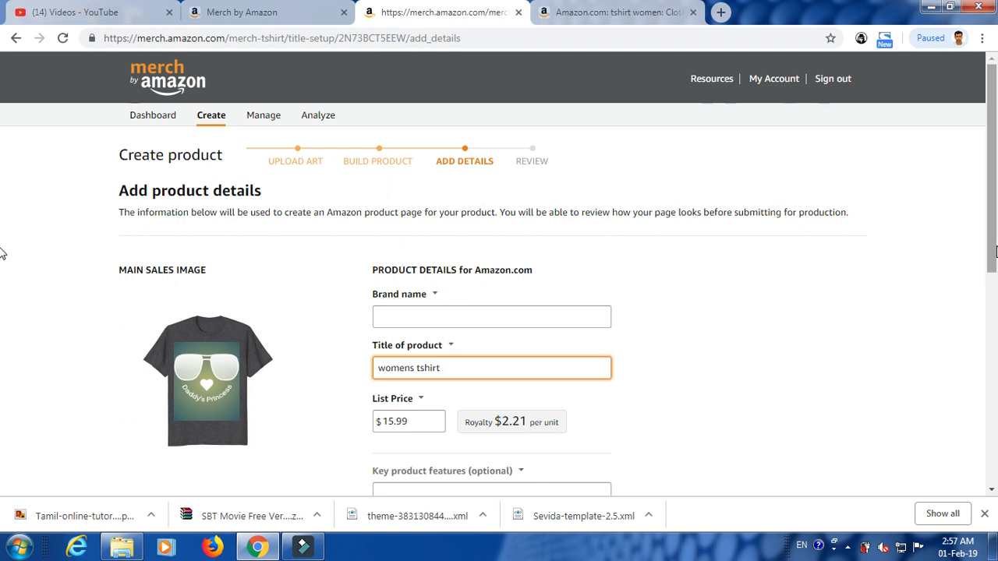
drag(993, 251, 995, 281)
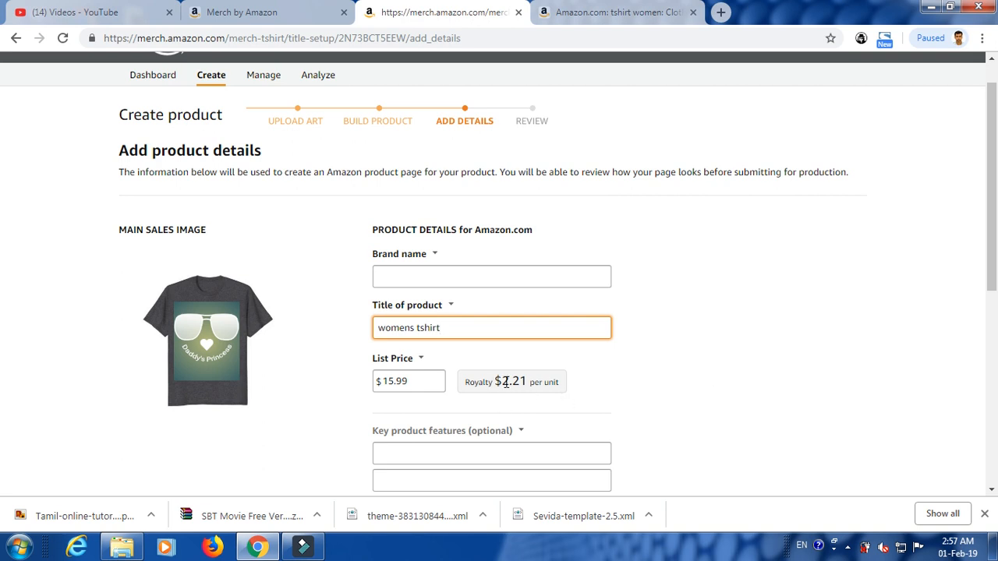
drag(995, 250, 995, 318)
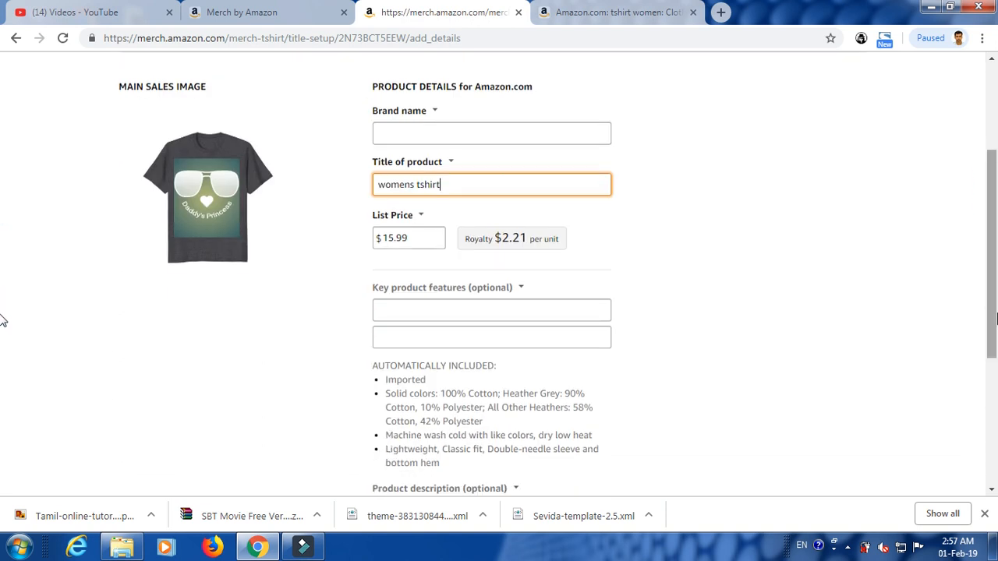
click(577, 12)
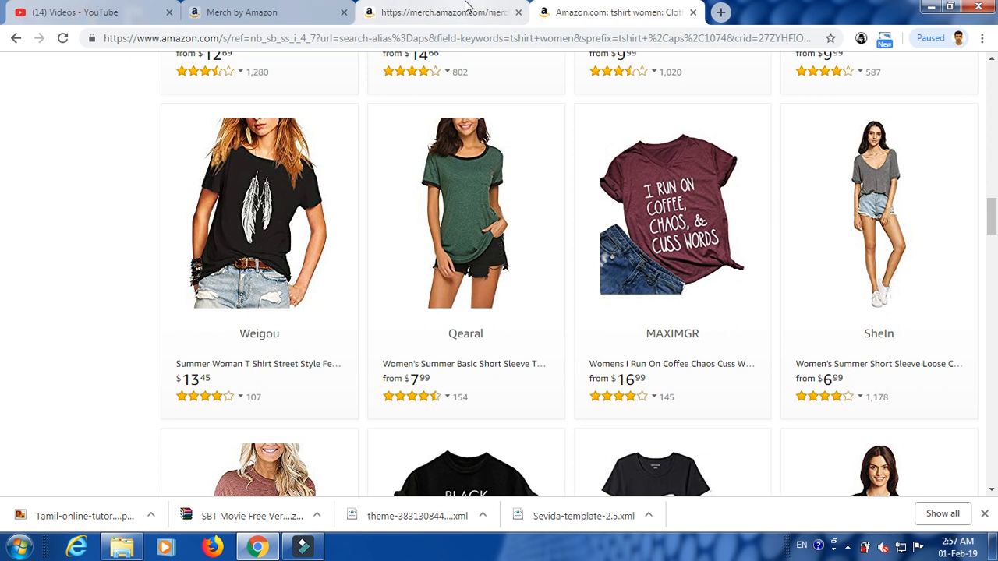
click(466, 6)
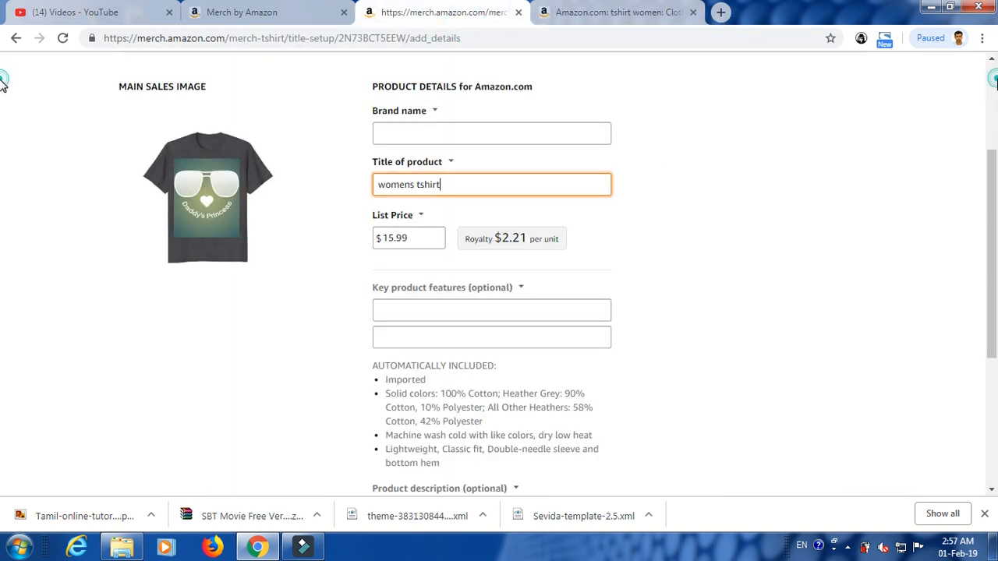
scroll(2, 86, up, 3)
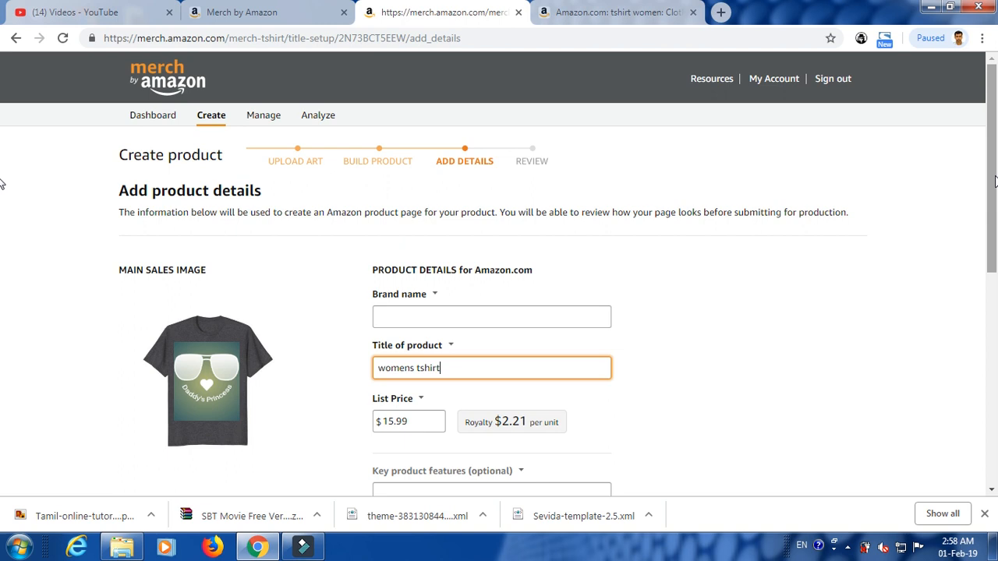
scroll(2, 222, down, 1)
scroll(2, 222, down, 2)
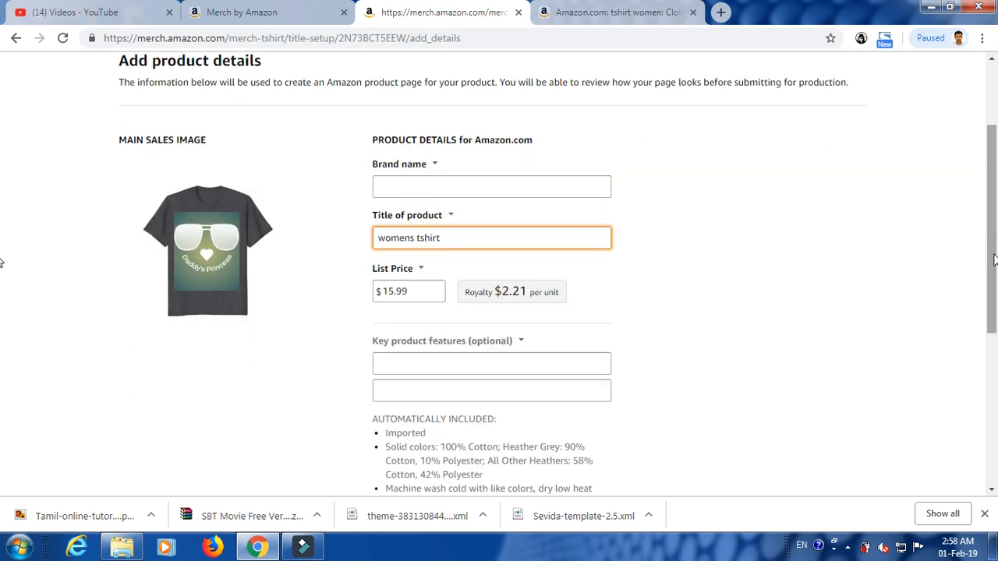
mouse_move(993, 261)
mouse_down()
mouse_move(994, 335)
mouse_move(992, 275)
mouse_up()
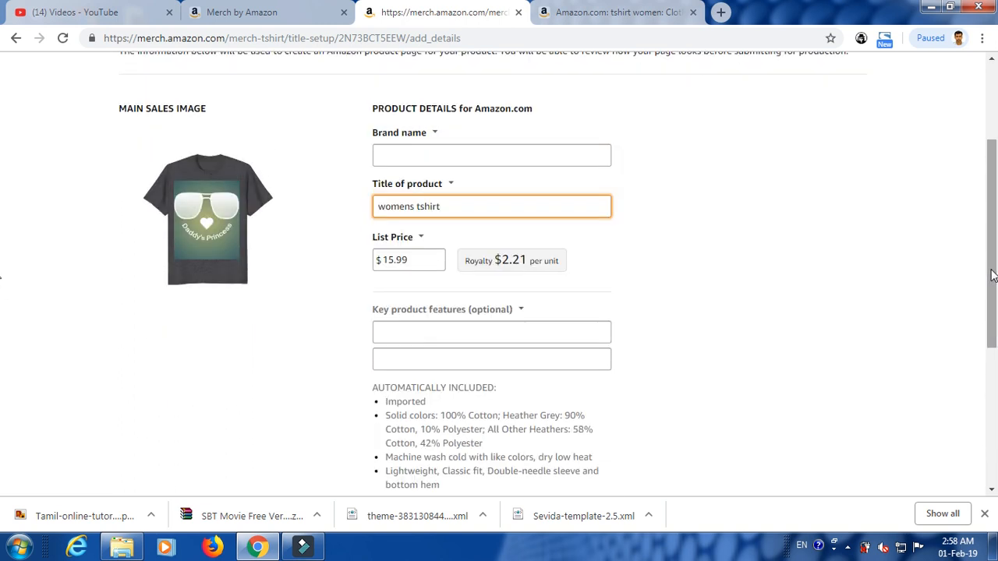